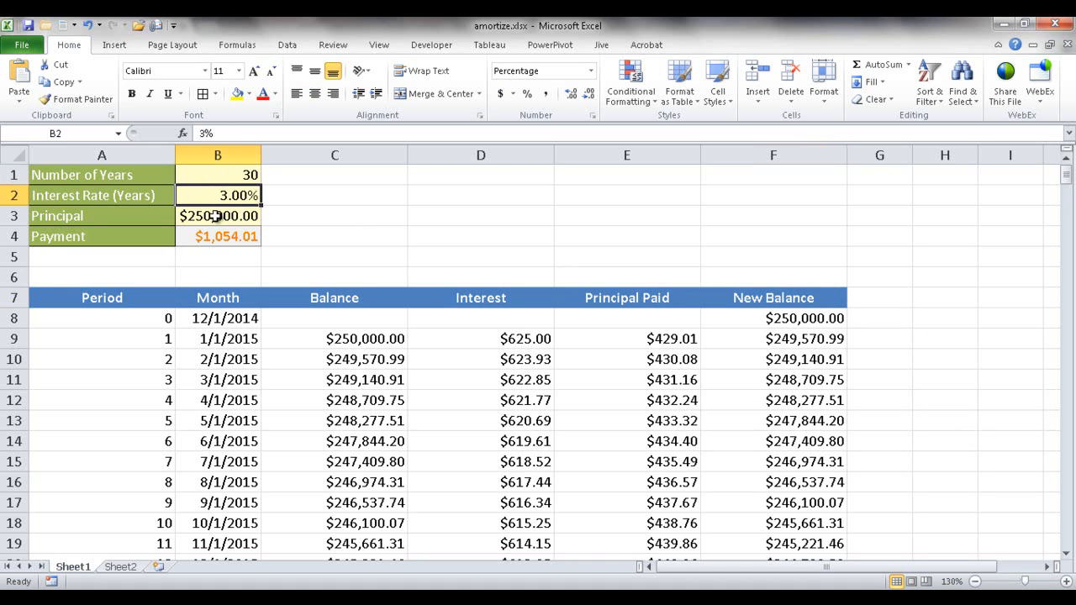
Step: Review the loan inputs and the amortization schedule's columns on Sheet1, down to the last New Balance entry
left_click(216, 216)
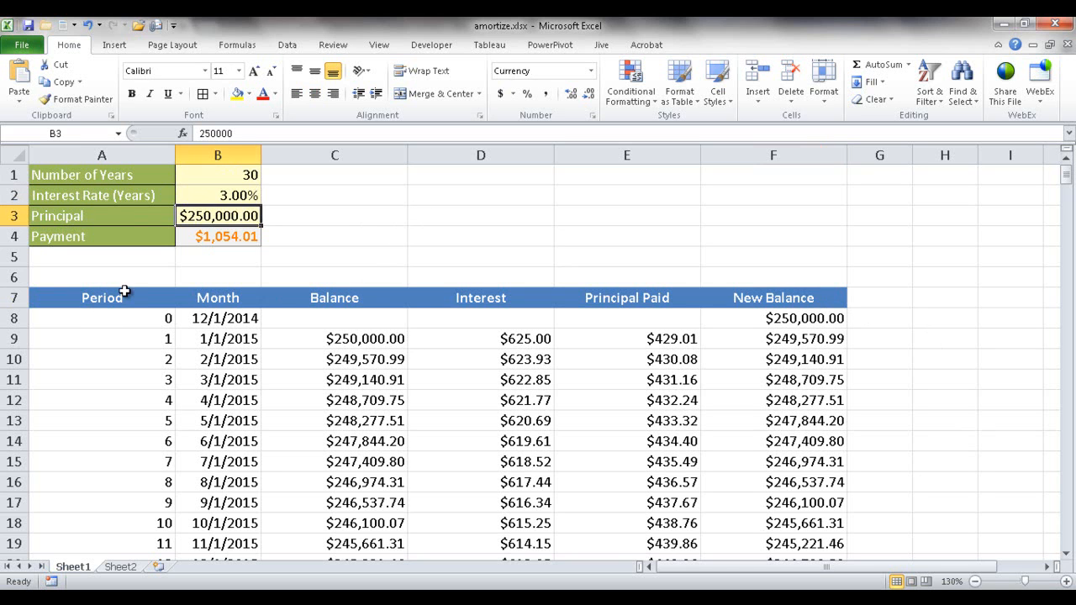
left_click(460, 342)
left_click(626, 339)
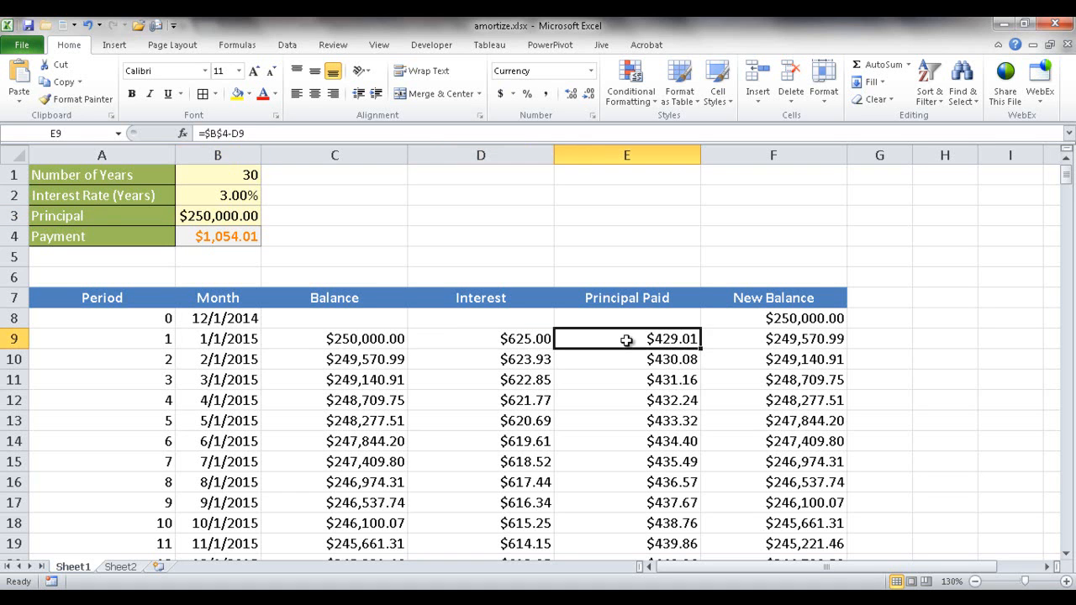
left_click(635, 290)
left_click(740, 298)
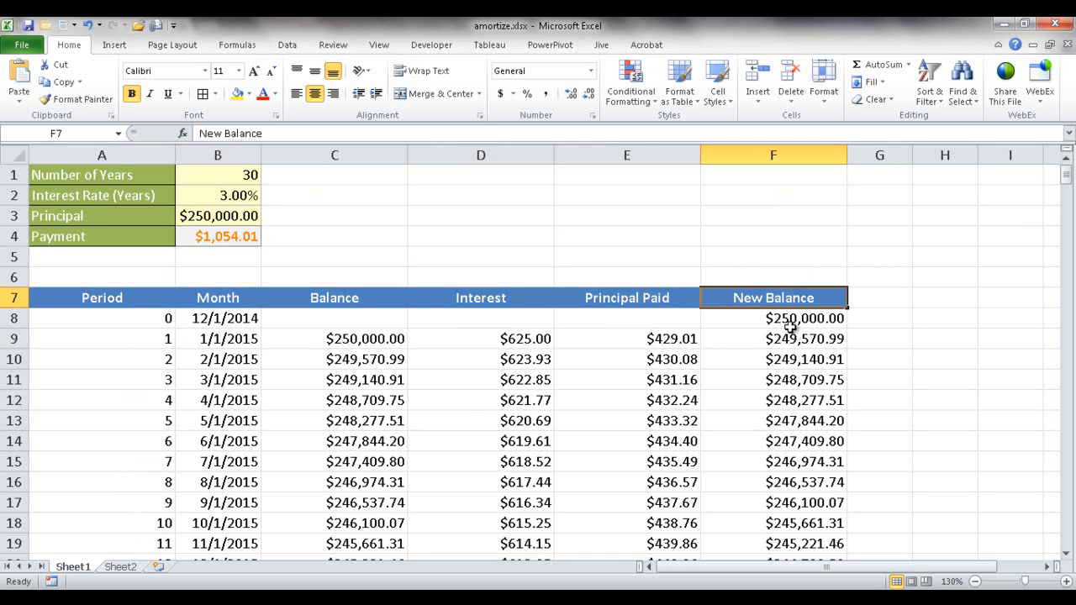
key("ctrl+Down")
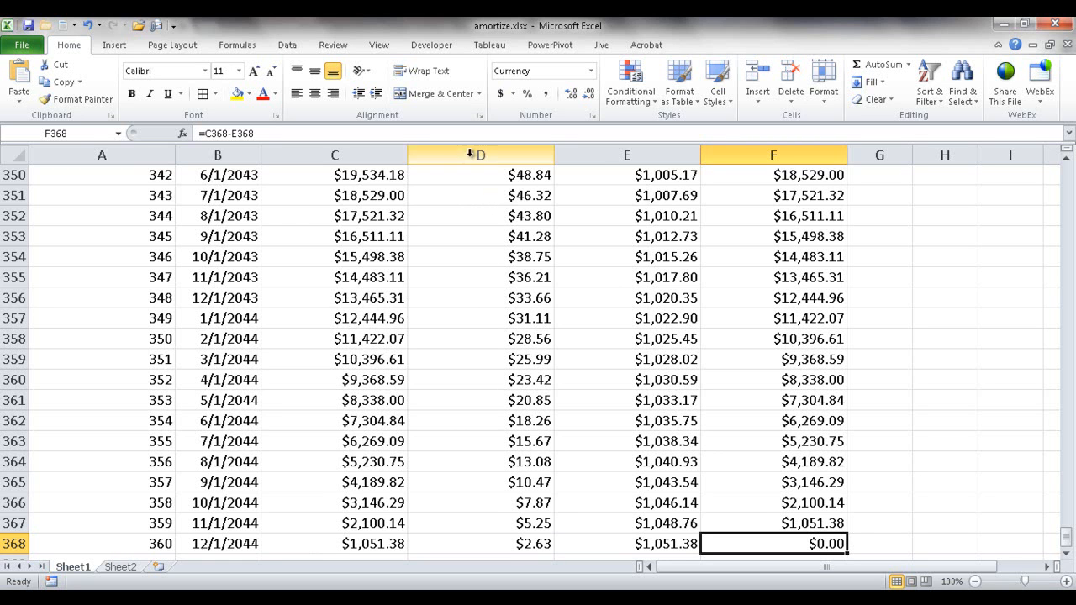
Step: Compare the sum of interest and principal paid in rows 354 and 64 with the payment in B4, and inspect its formula
left_click_drag(515, 255, 568, 257)
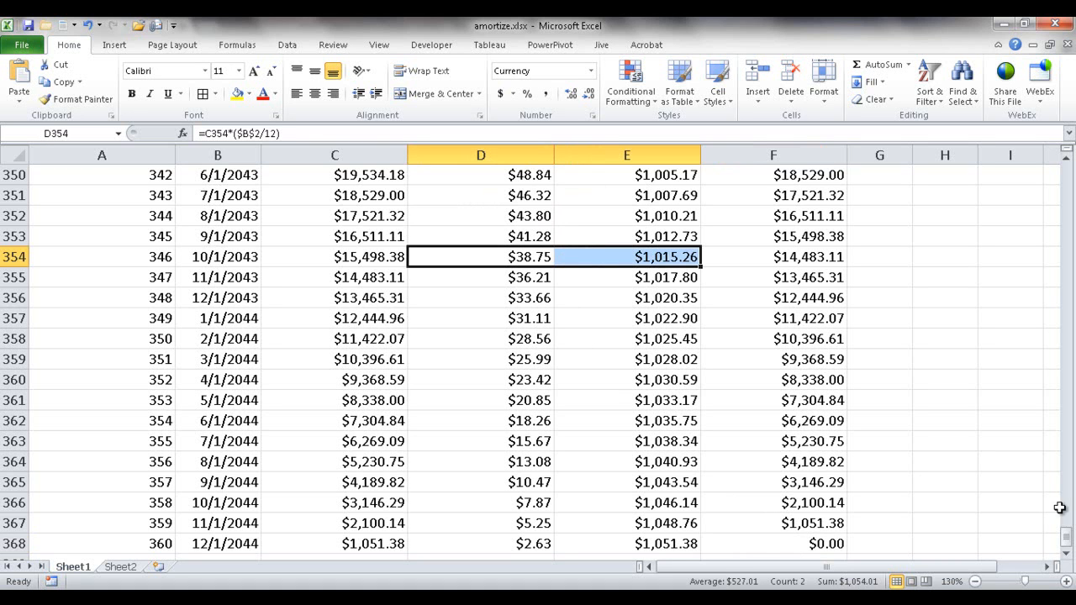
left_click_drag(1066, 536, 880, 253)
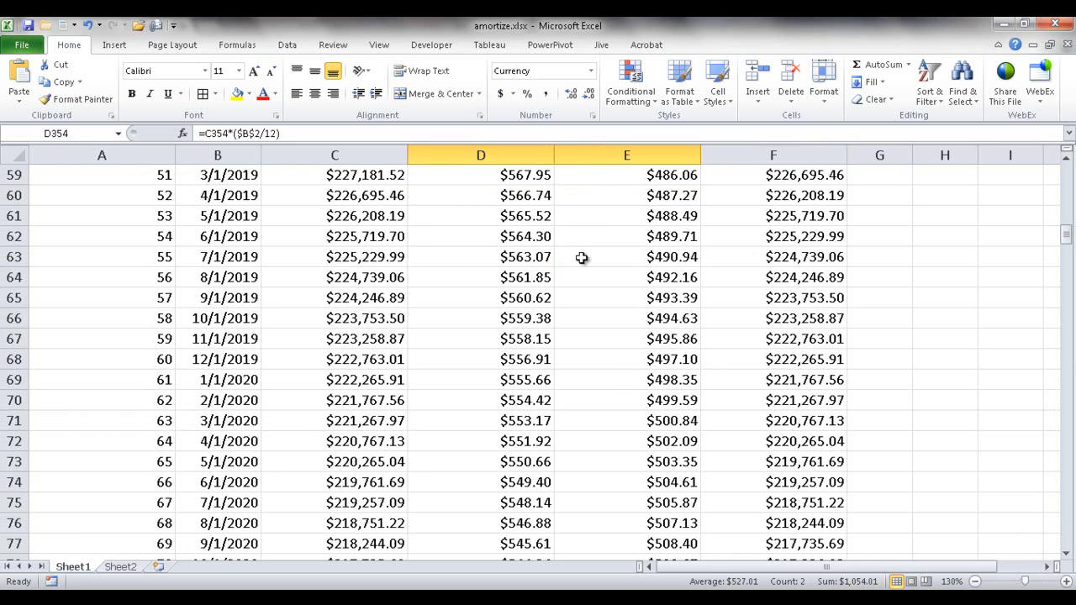
left_click_drag(510, 272, 576, 274)
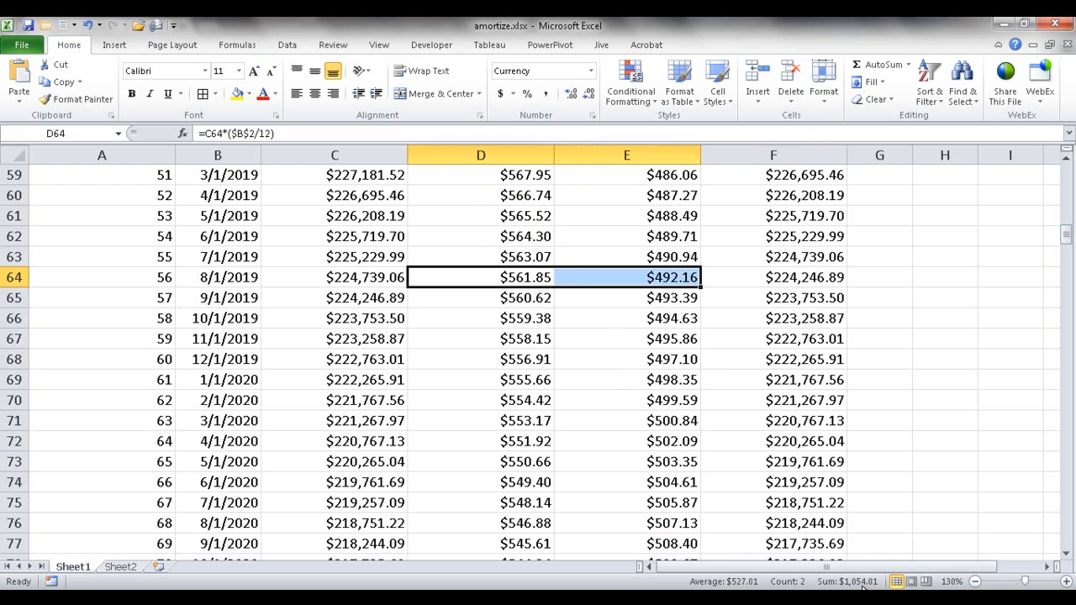
left_click_drag(1069, 241, 1065, 173)
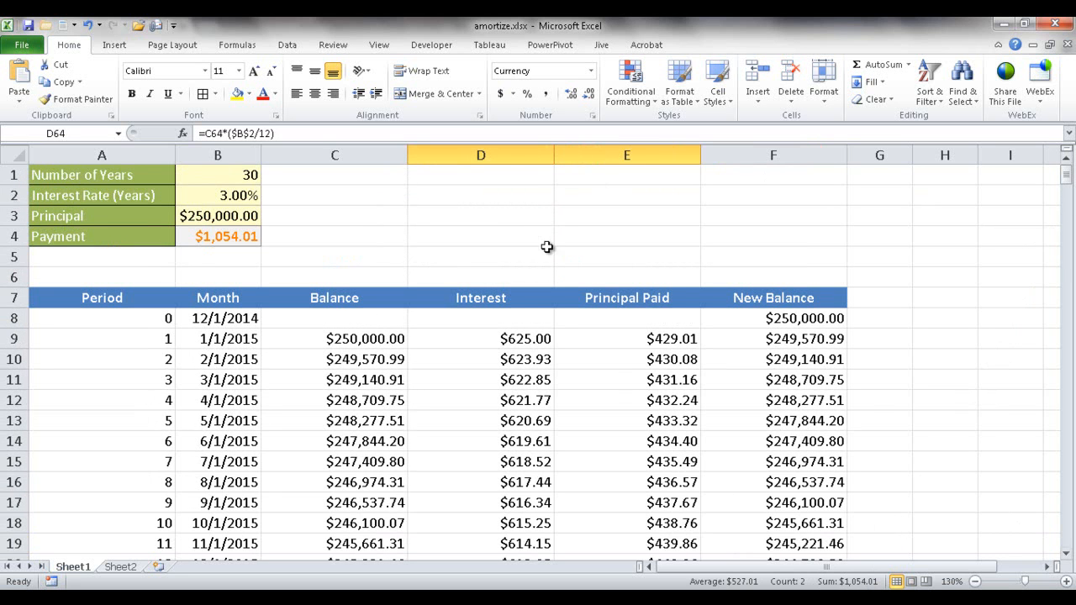
left_click(209, 235)
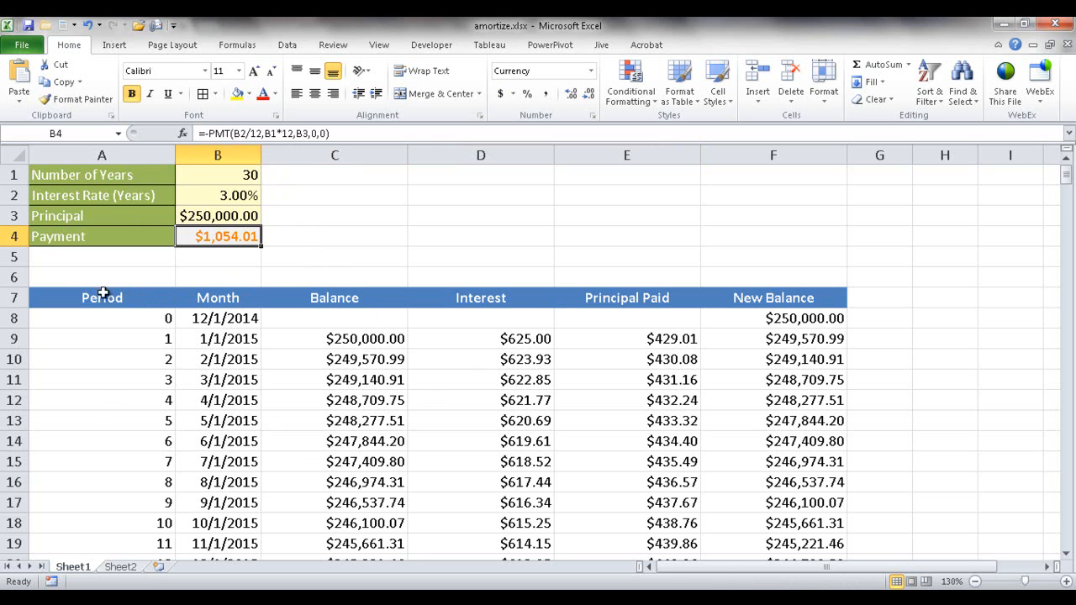
Step: Copy the loan labels in A1:A4 of Sheet1 to A1 of Sheet2 and fit column A's width to them
left_click_drag(133, 174, 114, 230)
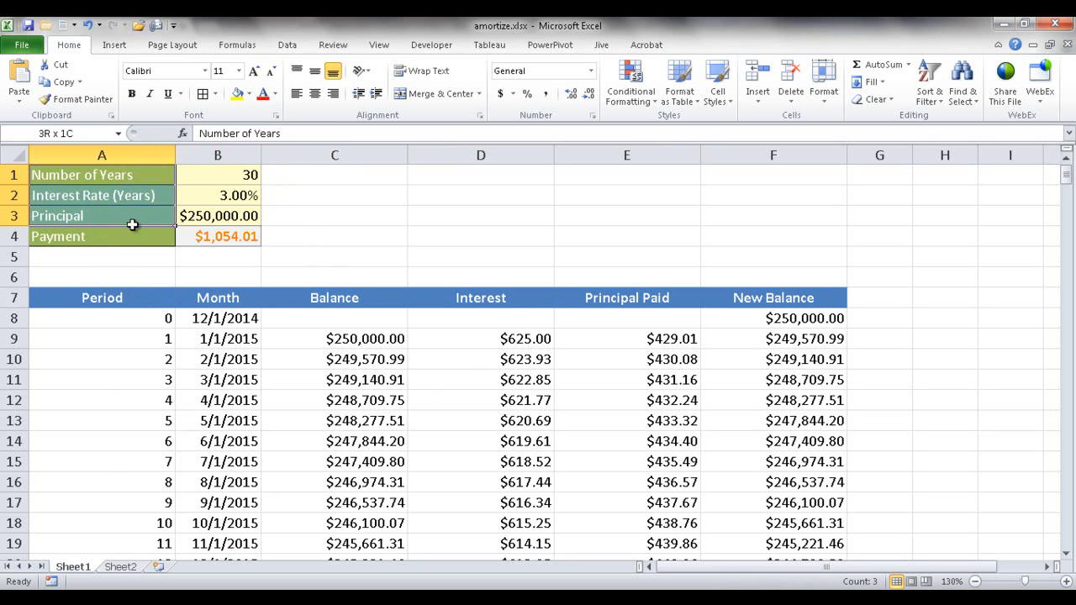
key("ctrl+c")
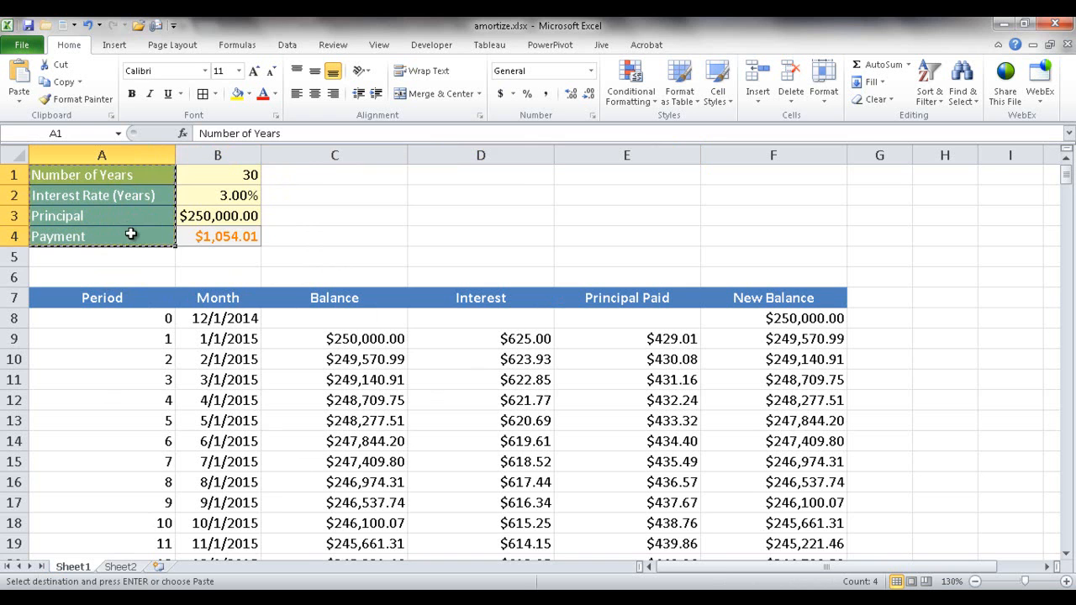
left_click(120, 567)
key("ctrl+v")
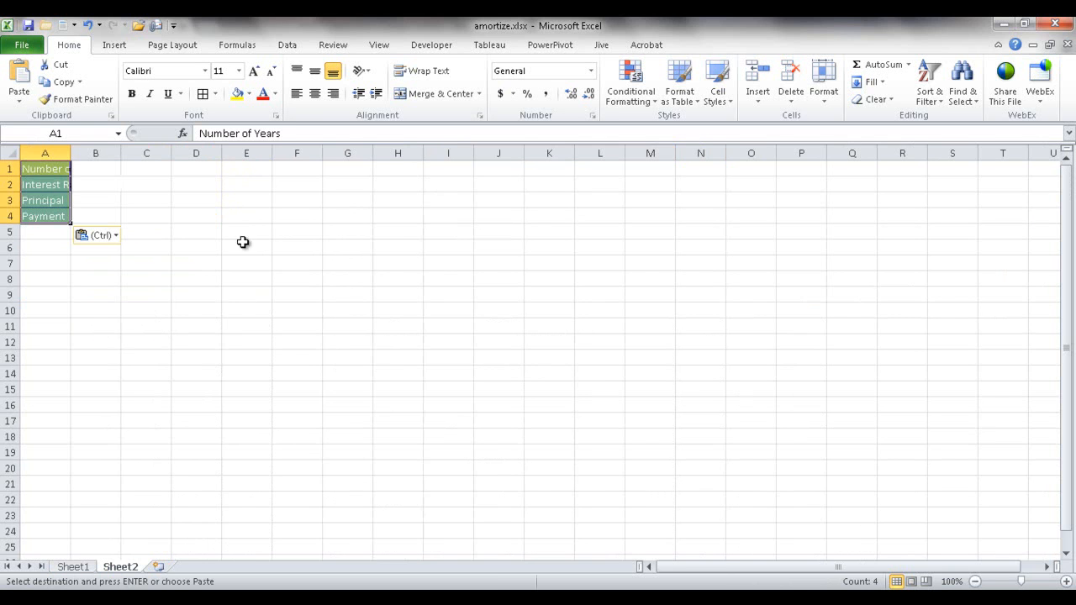
double_click(70, 152)
double_click(70, 152)
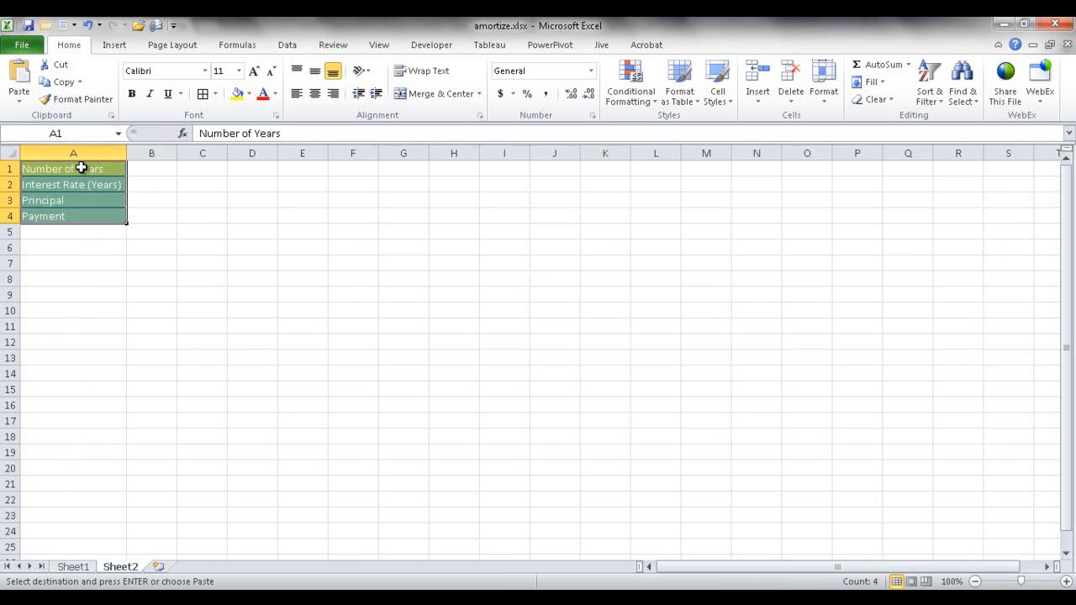
left_click(1065, 581)
left_click(1065, 581)
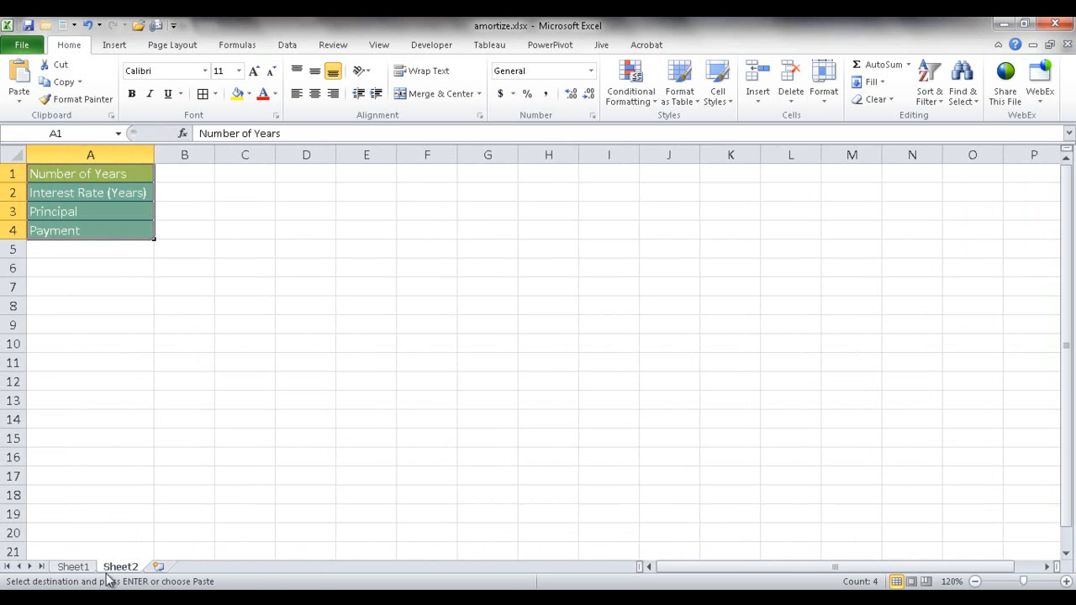
Step: Copy the schedule header row A7:F7 from Sheet1 to A7 on Sheet2
left_click(74, 567)
left_click_drag(103, 297, 727, 302)
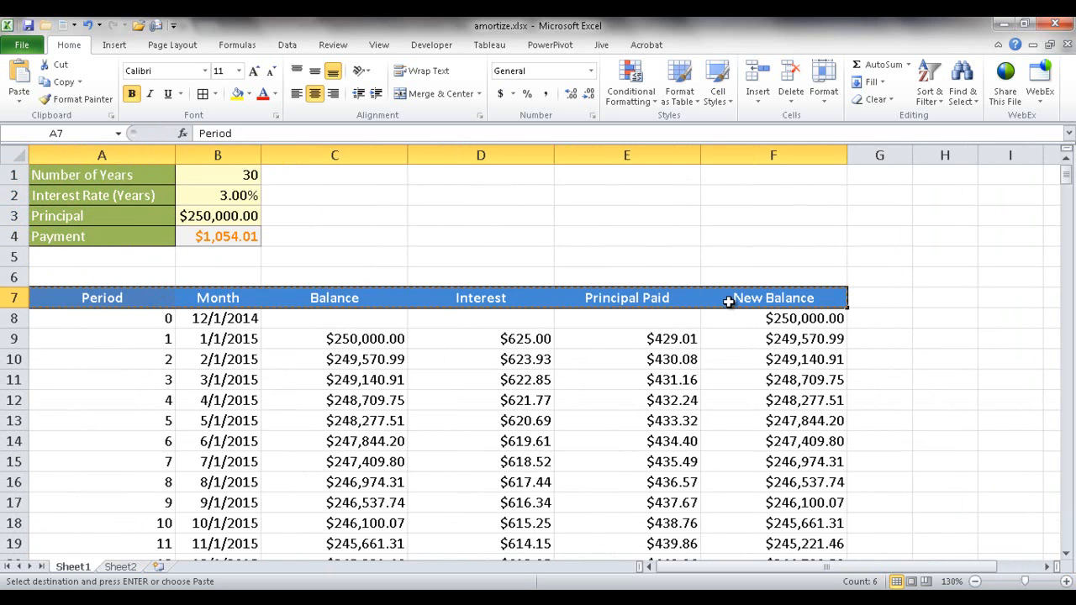
left_click(120, 568)
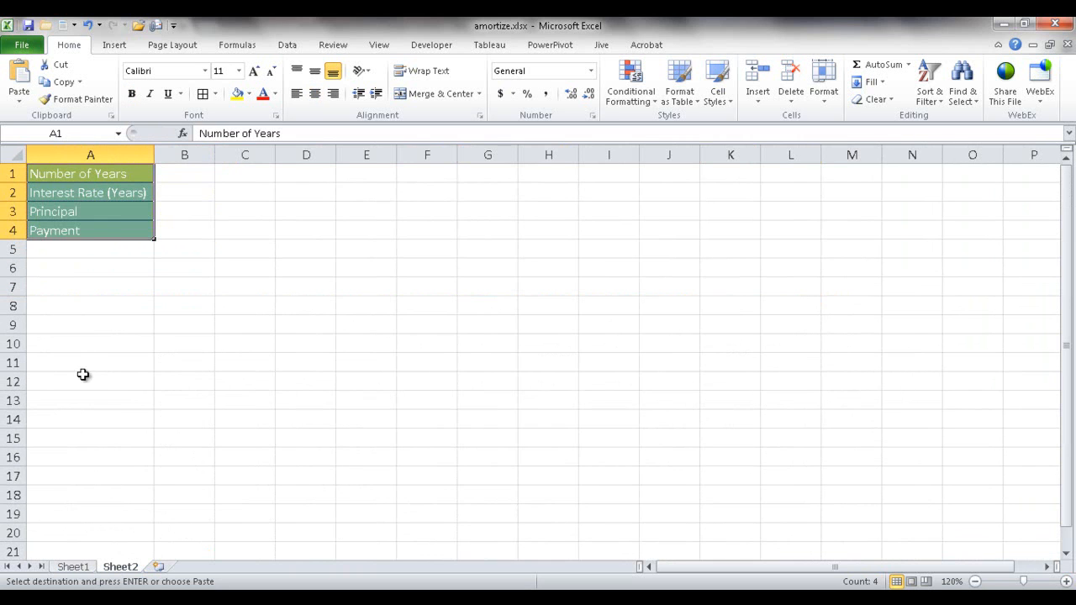
left_click(73, 285)
key("ctrl+v")
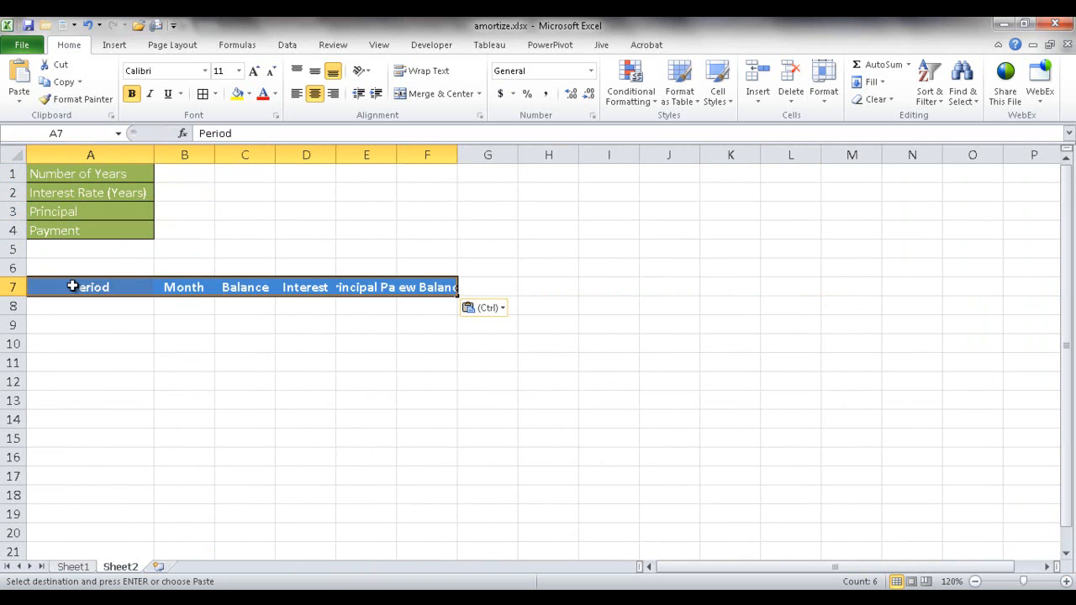
Step: Fit the widths of columns A through F on Sheet2 to their contents
left_click_drag(107, 155, 427, 157)
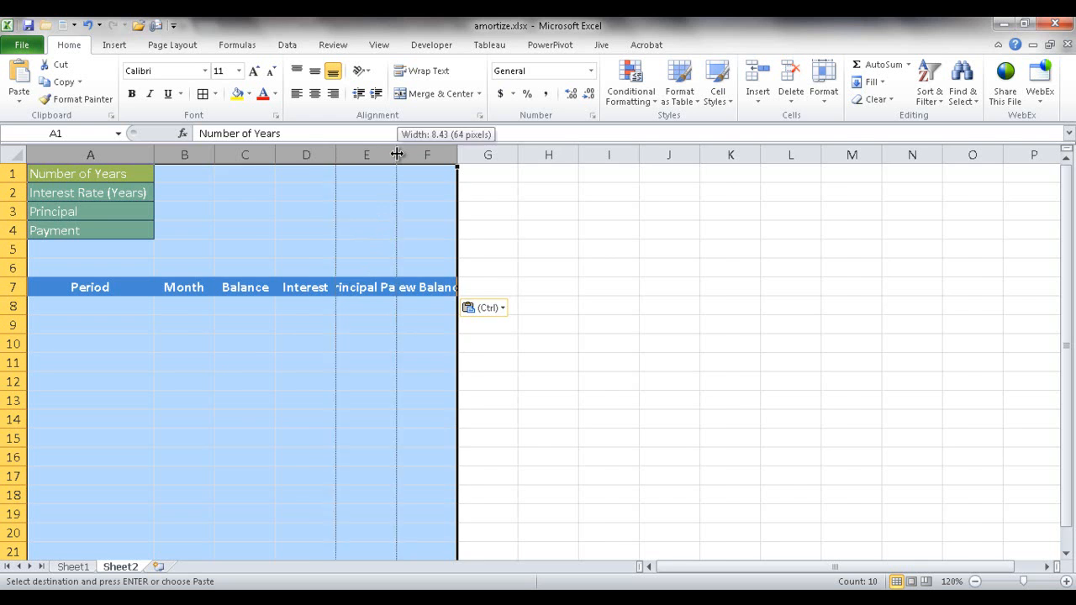
double_click(397, 154)
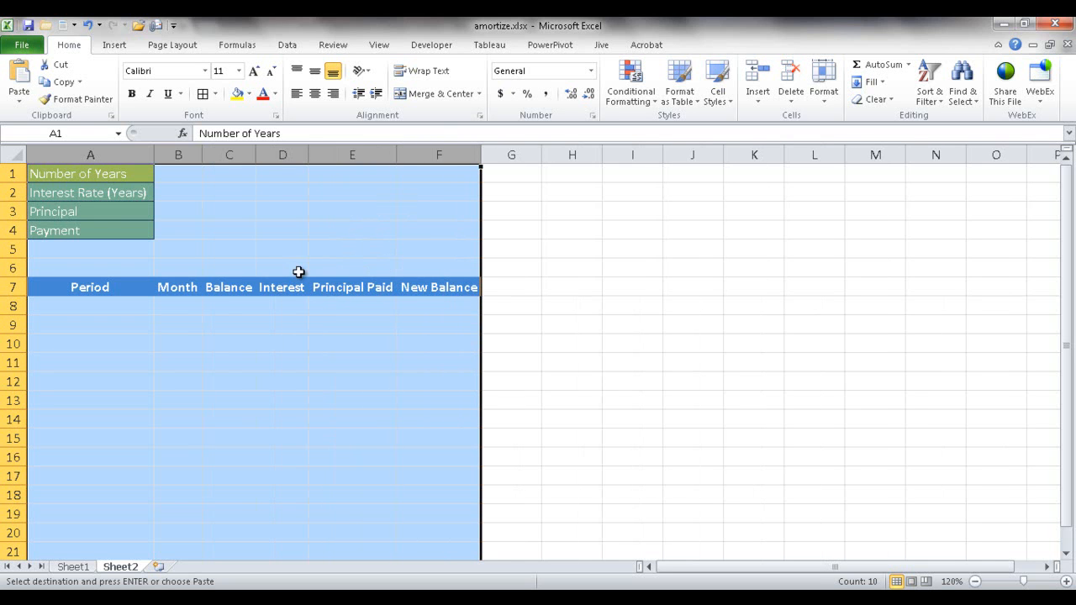
left_click(331, 323)
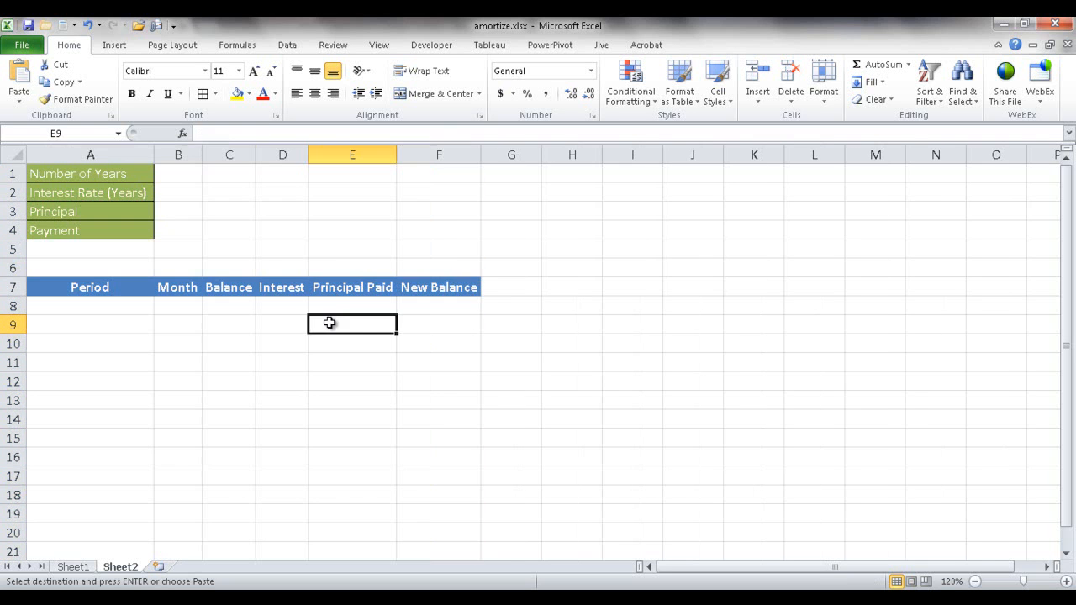
Step: Enter 30 for the number of years, 3% for the interest rate and 100000 for the principal in B1:B3
left_click(177, 176)
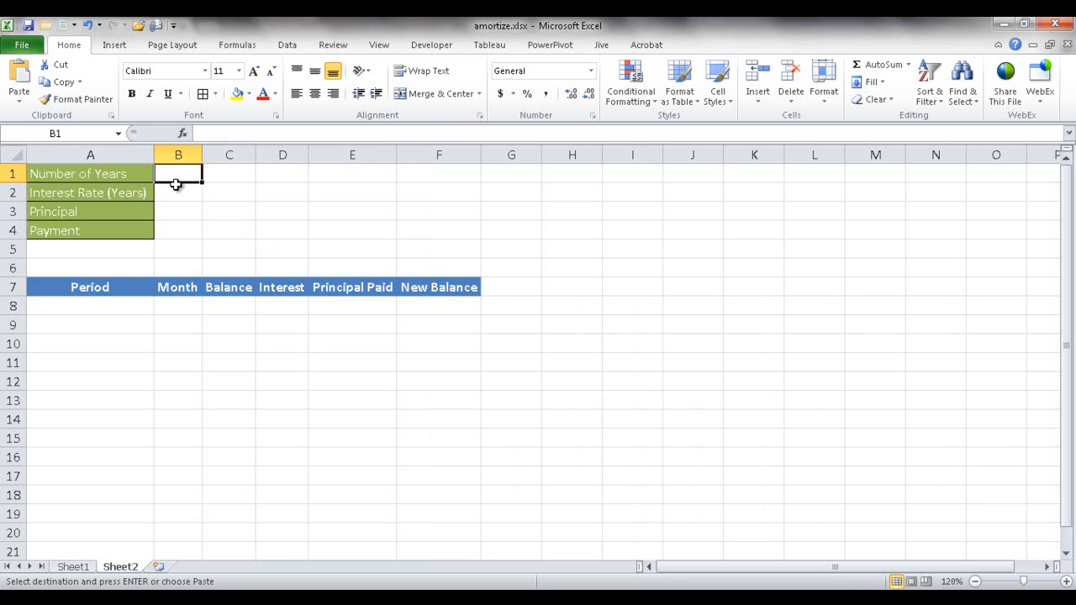
type("30")
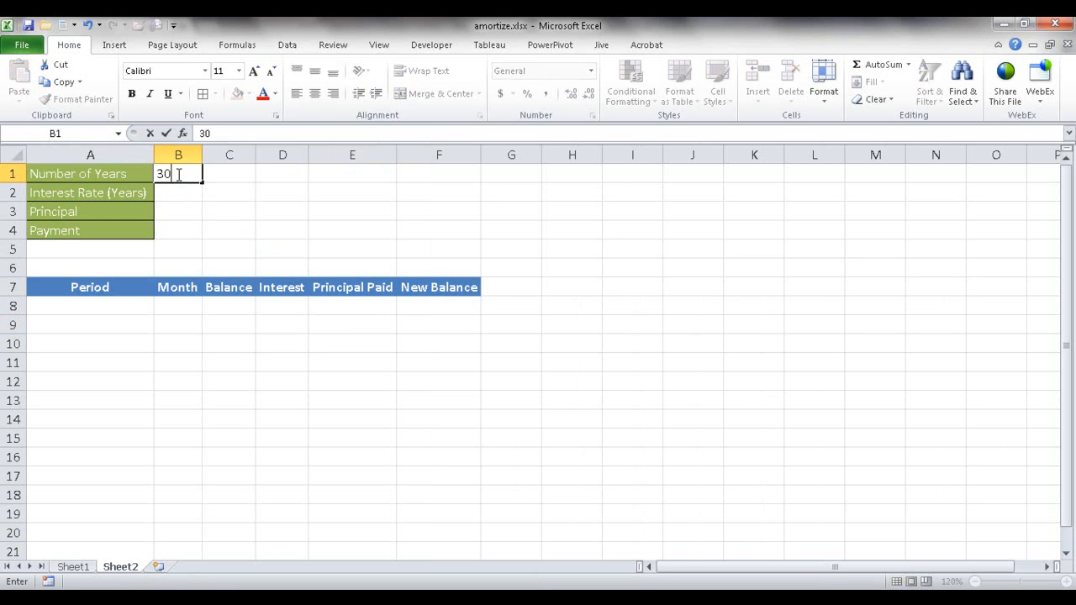
left_click(177, 192)
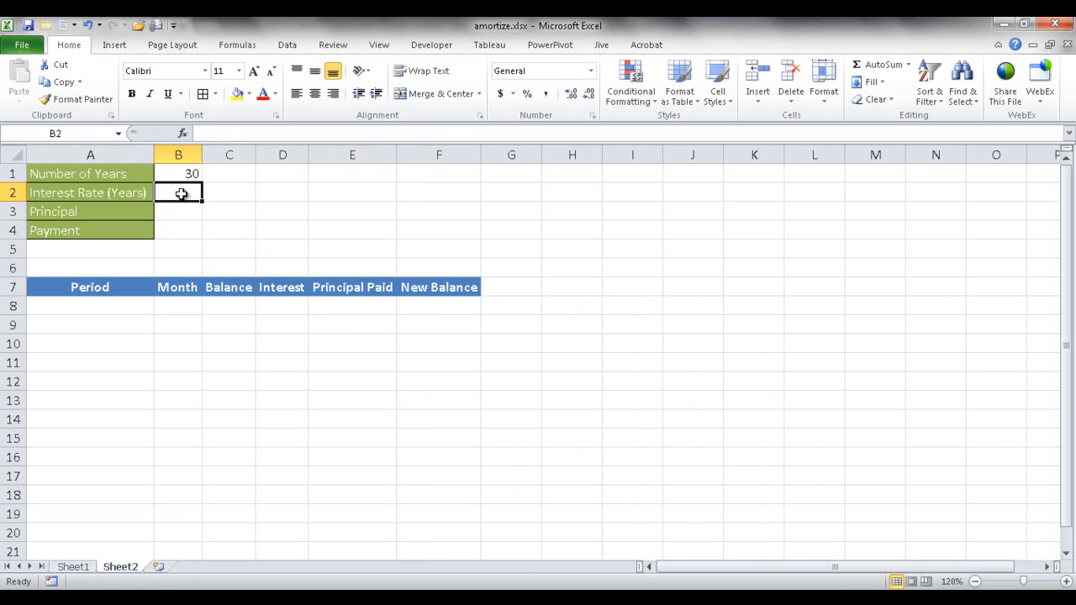
type("3")
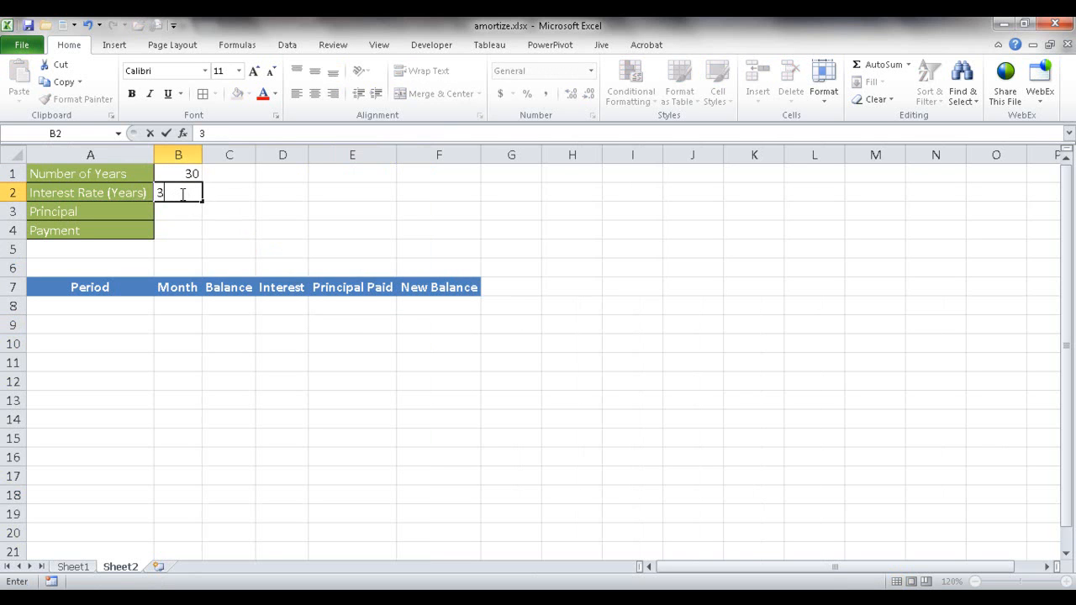
left_click(184, 211)
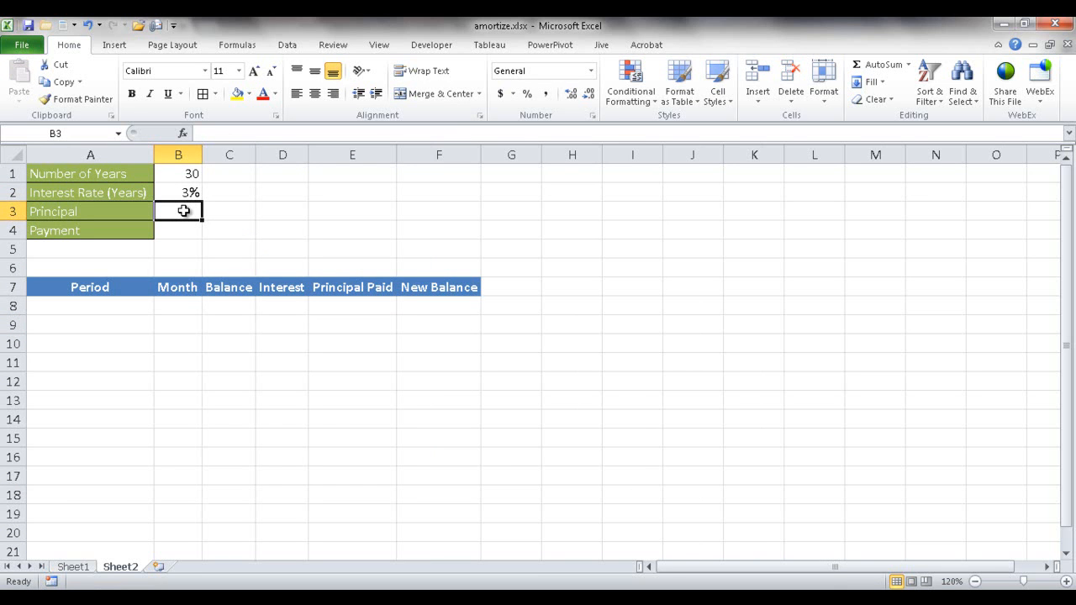
type("100000")
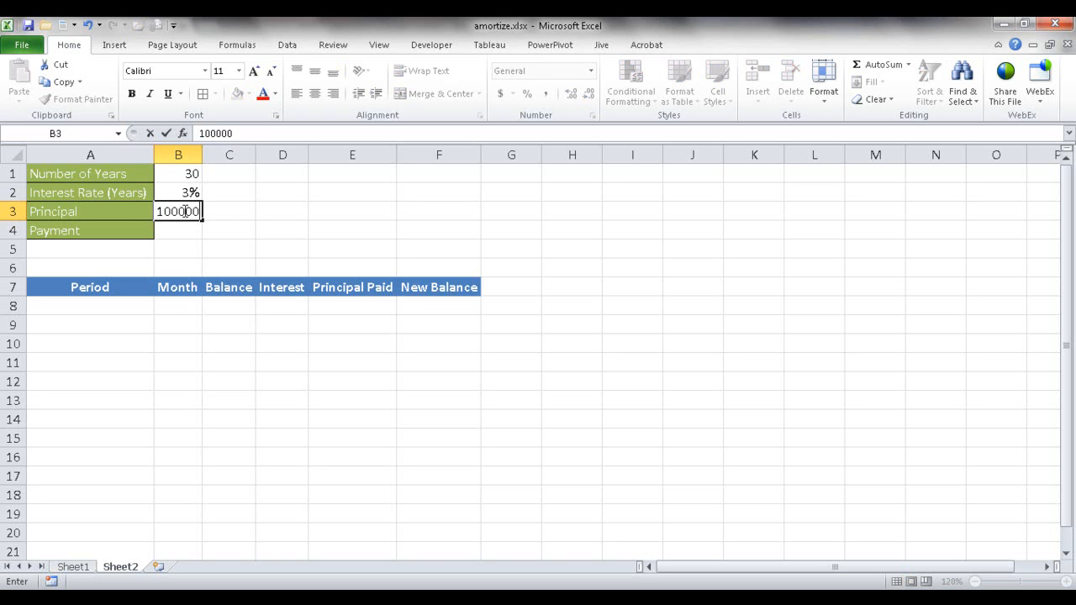
key("Return")
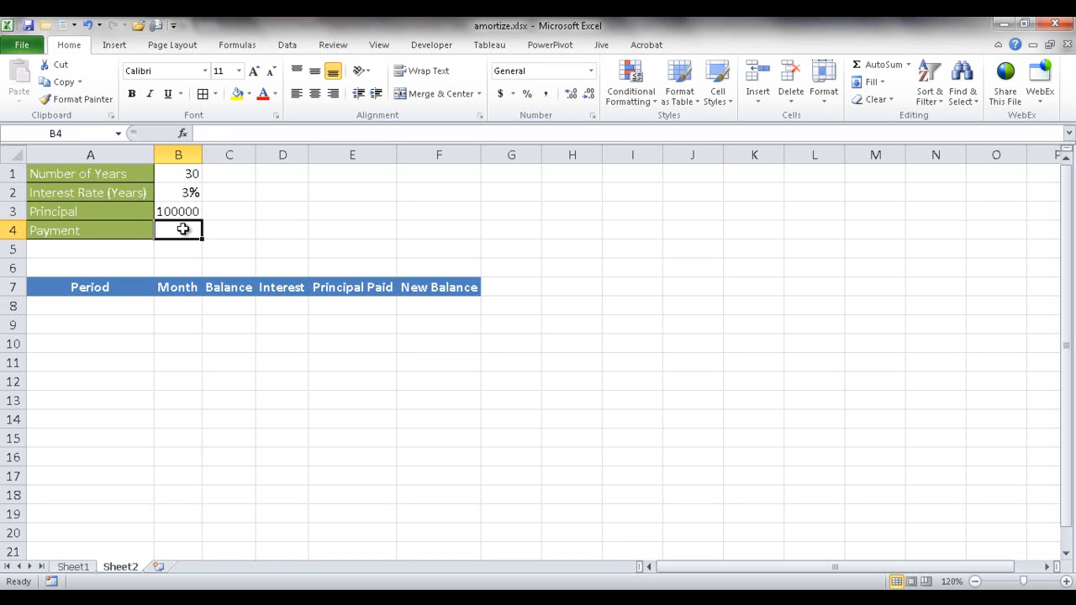
Step: Start a PMT formula in B4 with the monthly interest rate B2/12 as its rate argument
left_click(214, 132)
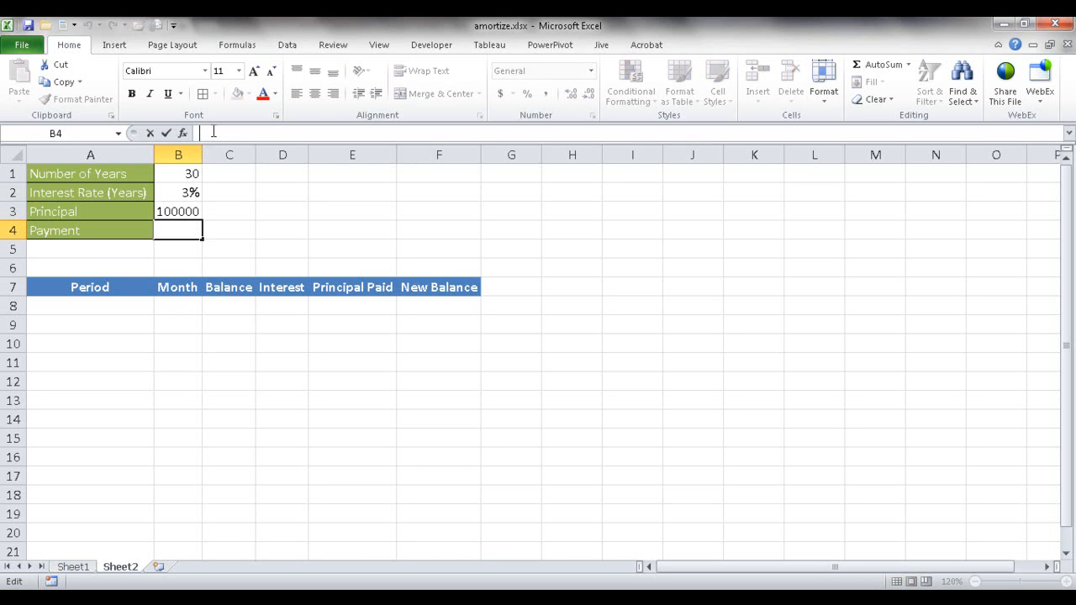
type("=")
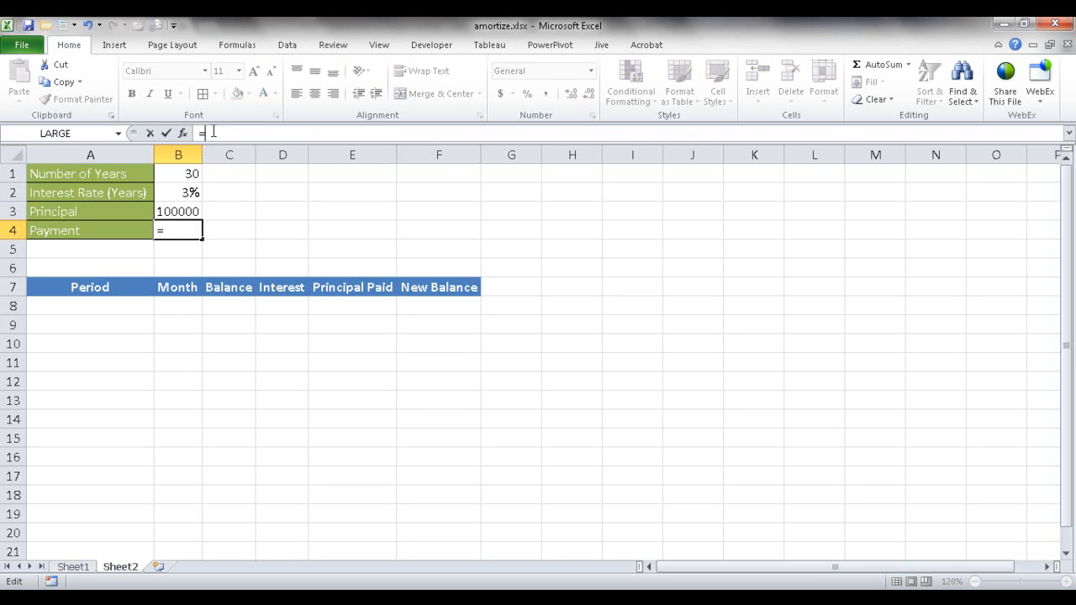
type("pm")
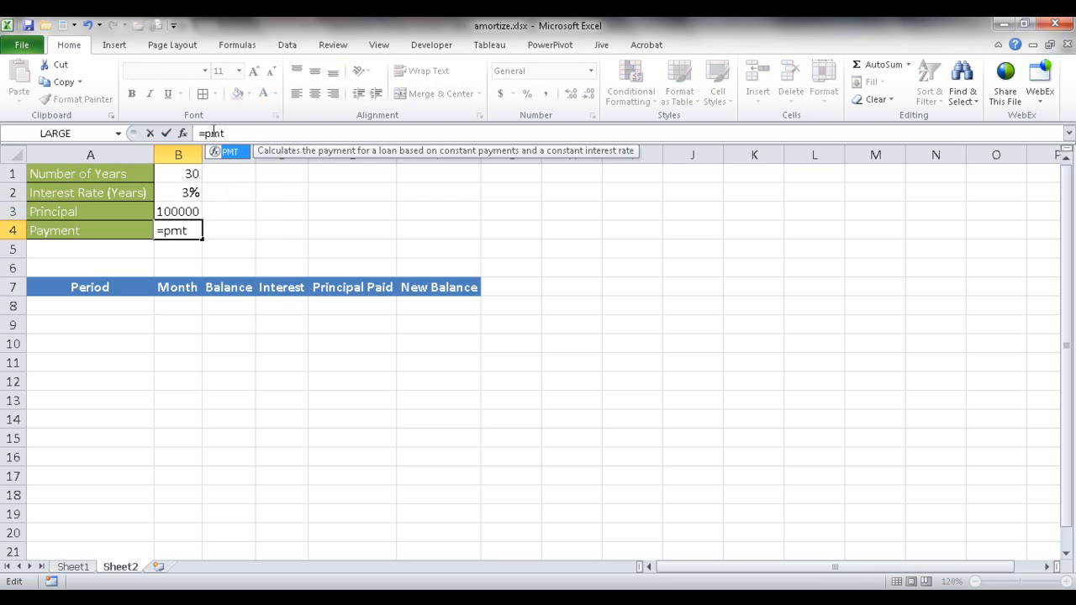
type("t")
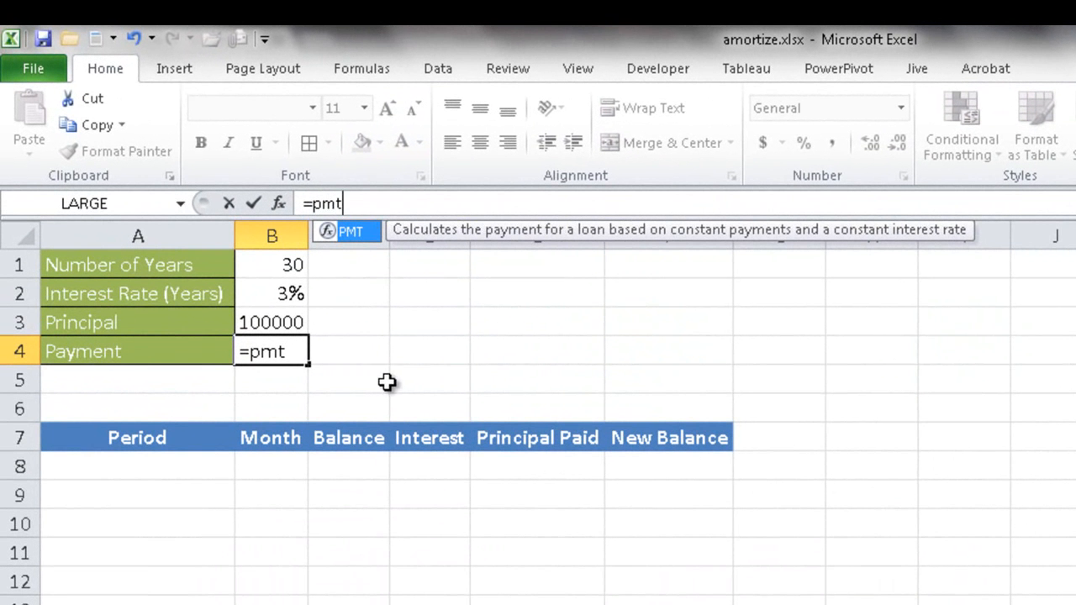
type("(")
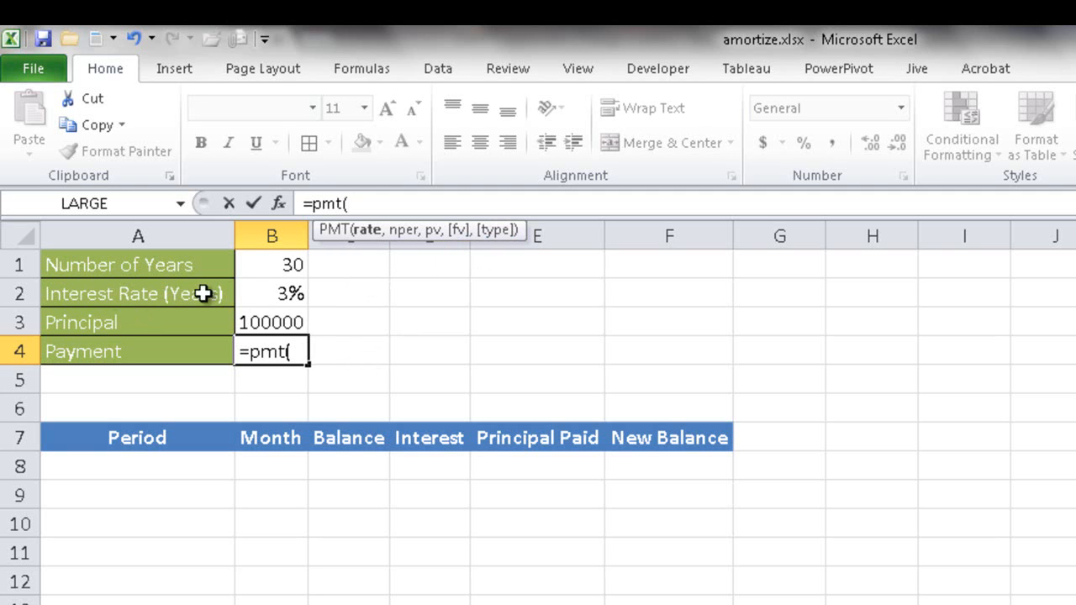
left_click(264, 292)
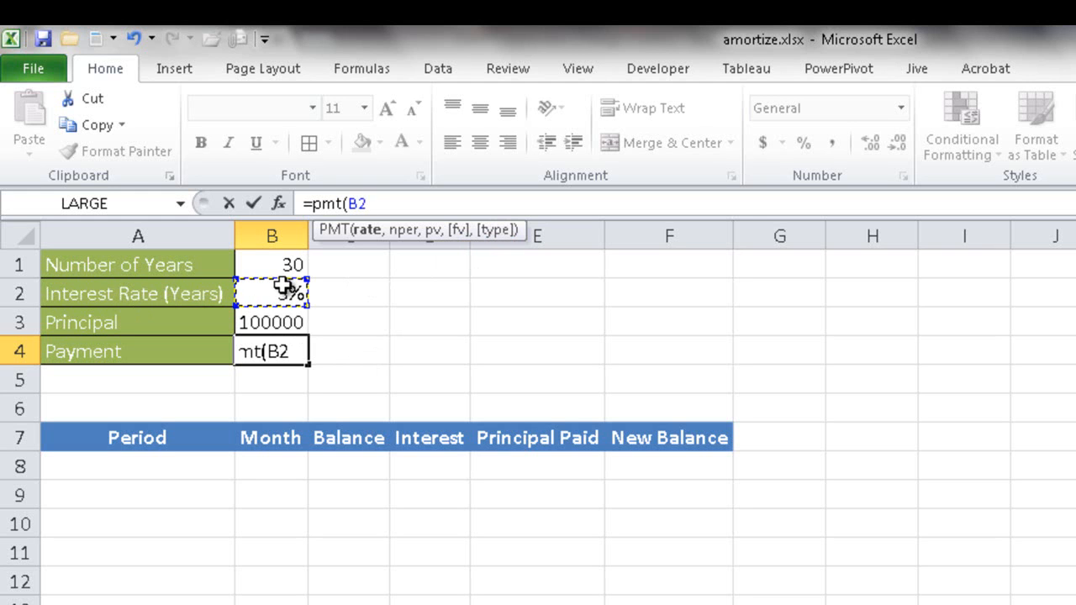
type("/12,")
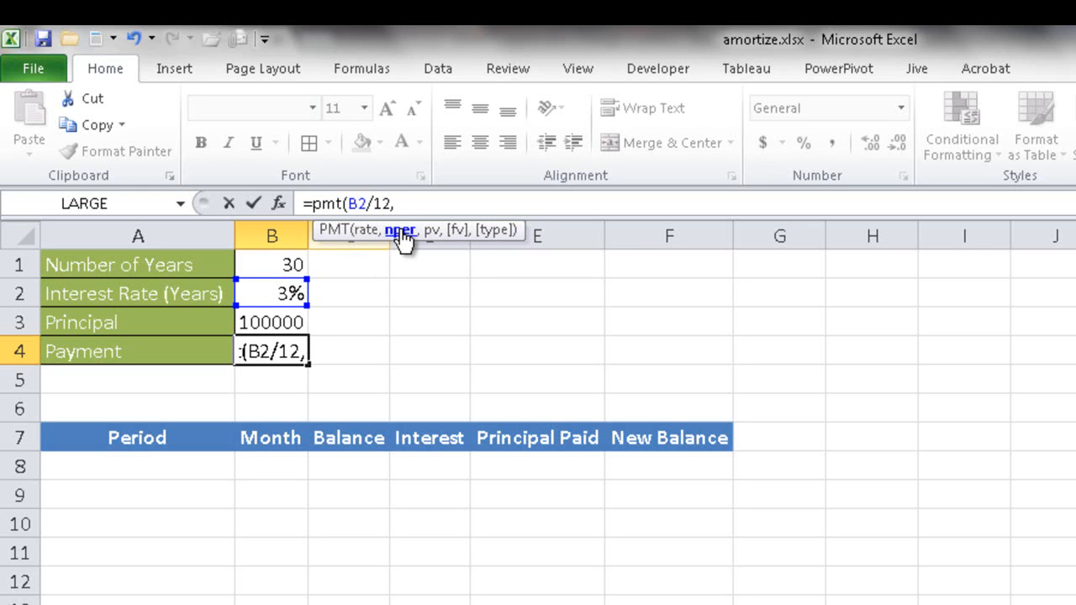
Step: Complete the PMT formula in B4 with B1*12 periods, present value B3 and future value 0, leaving the payment type blank
left_click(269, 265)
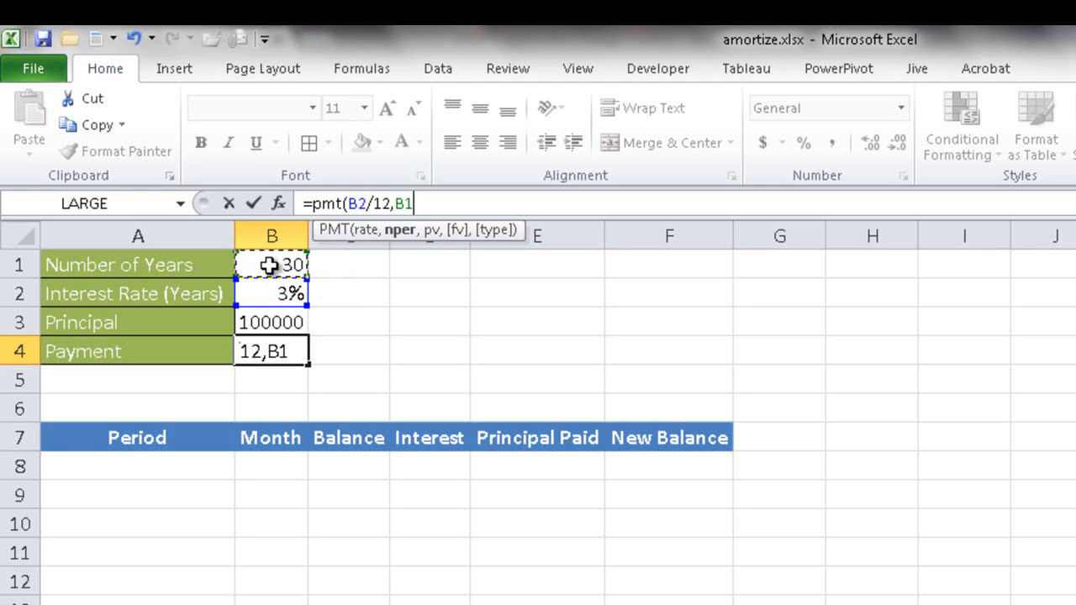
type("*12,")
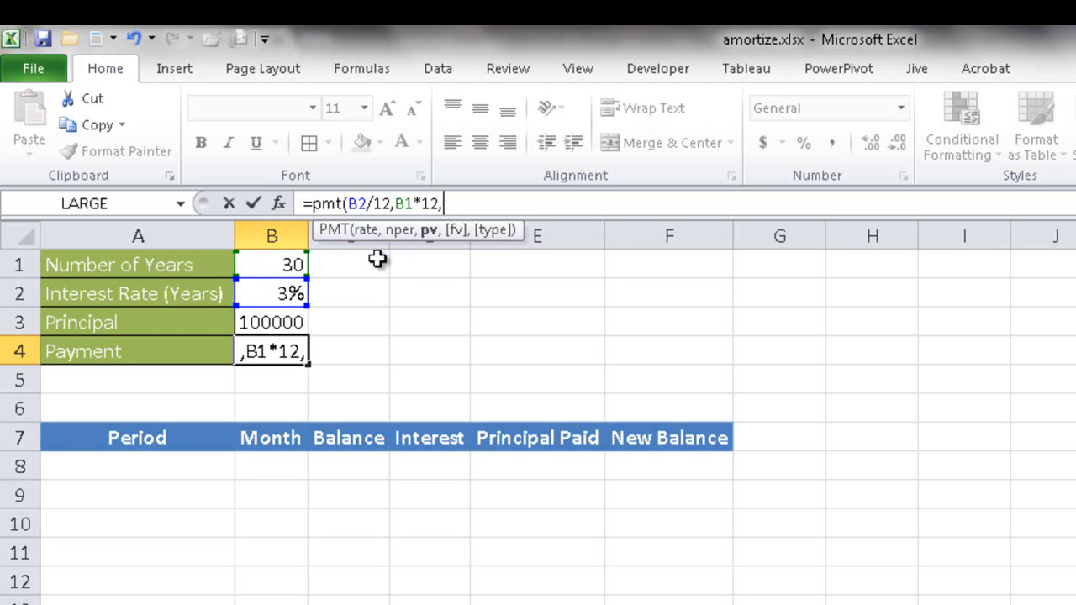
left_click(273, 321)
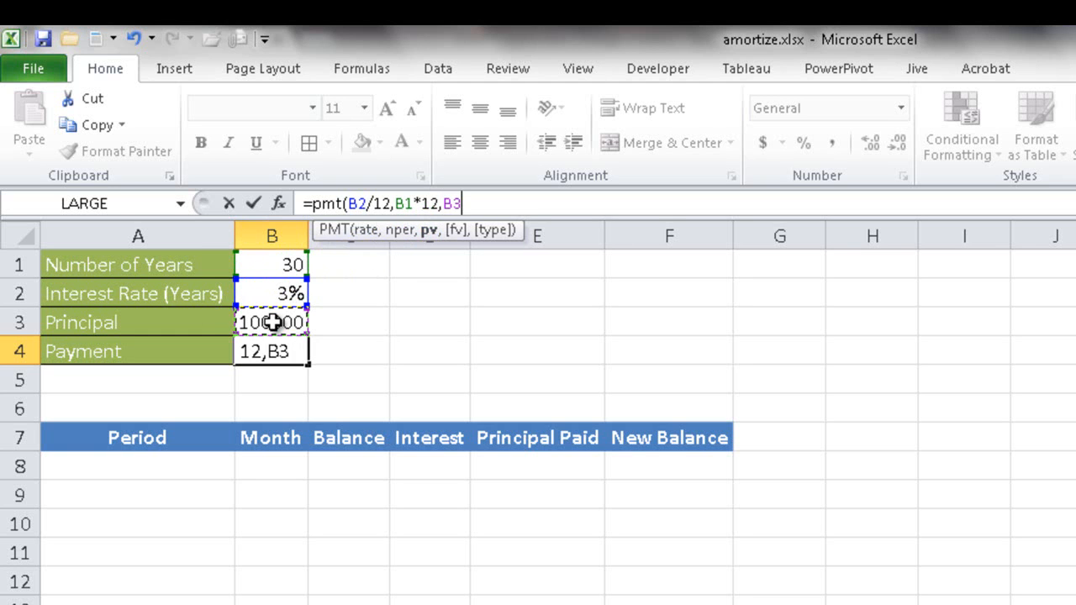
type(",")
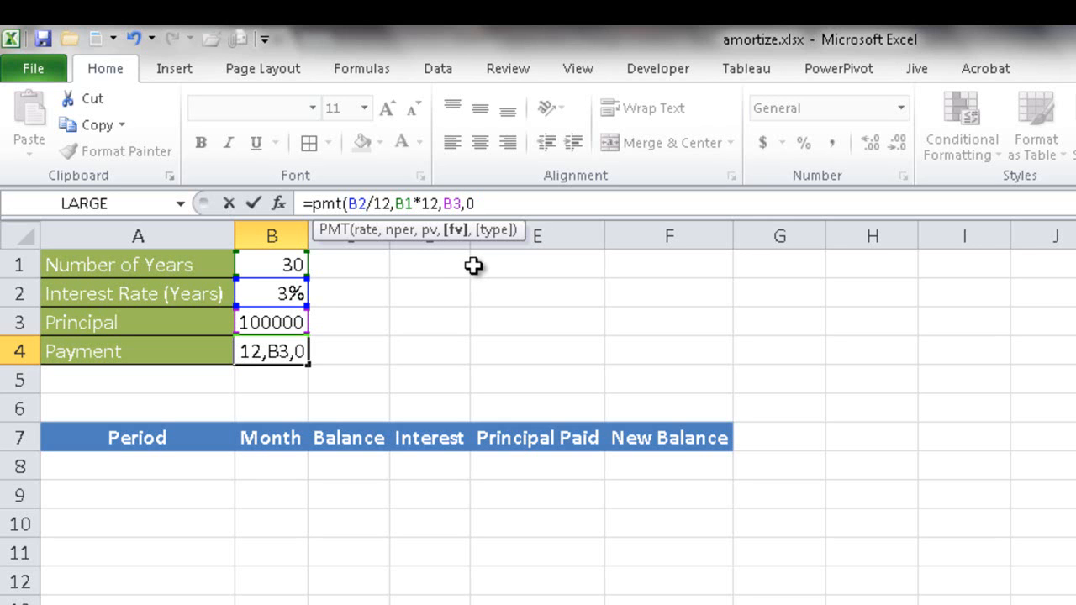
type("0")
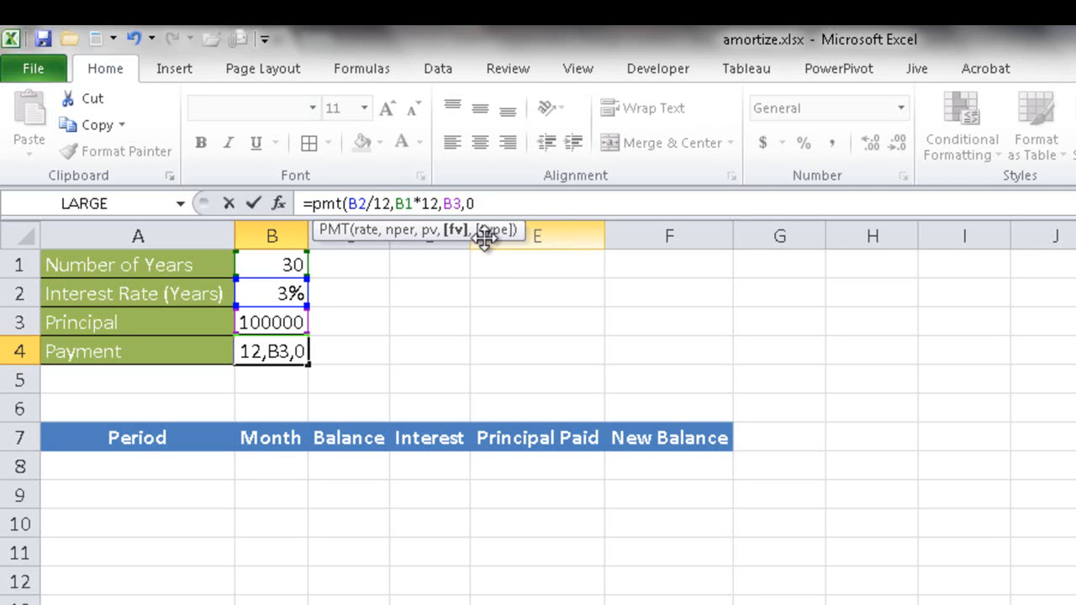
type(",")
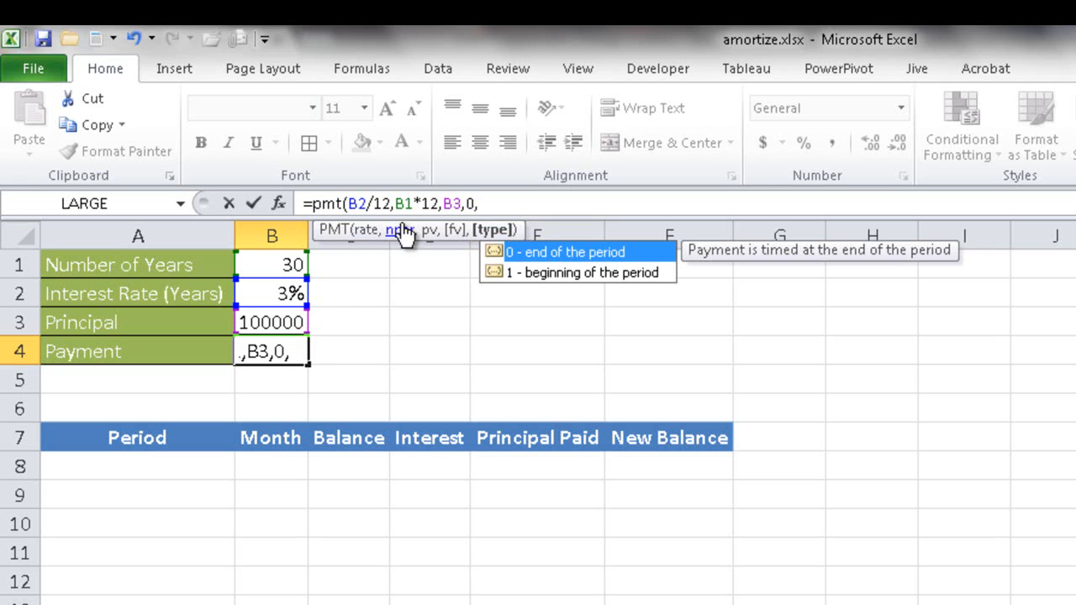
left_click(285, 202)
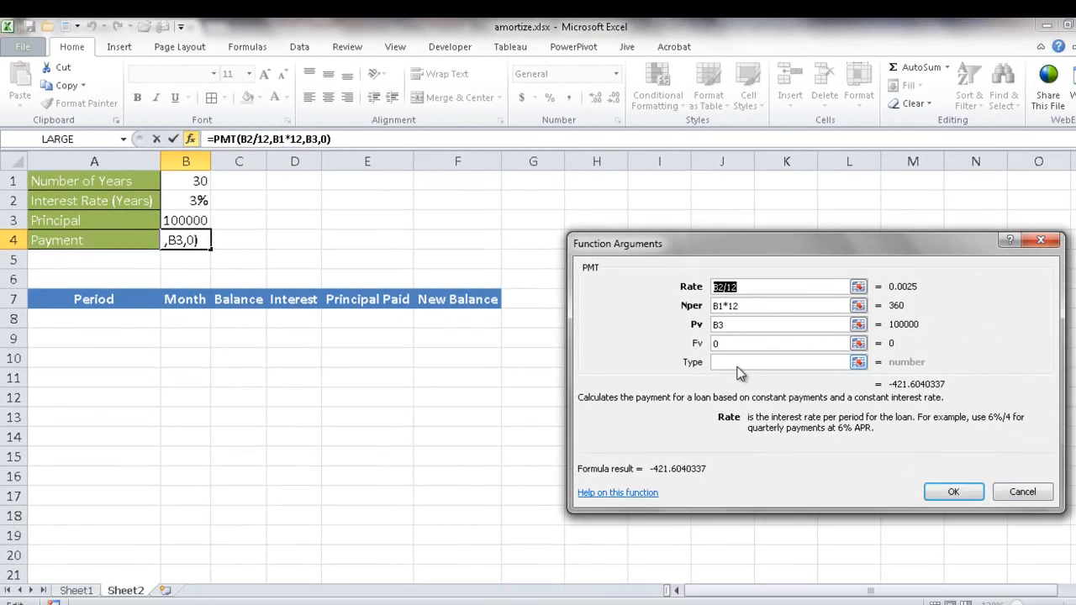
left_click(1061, 531)
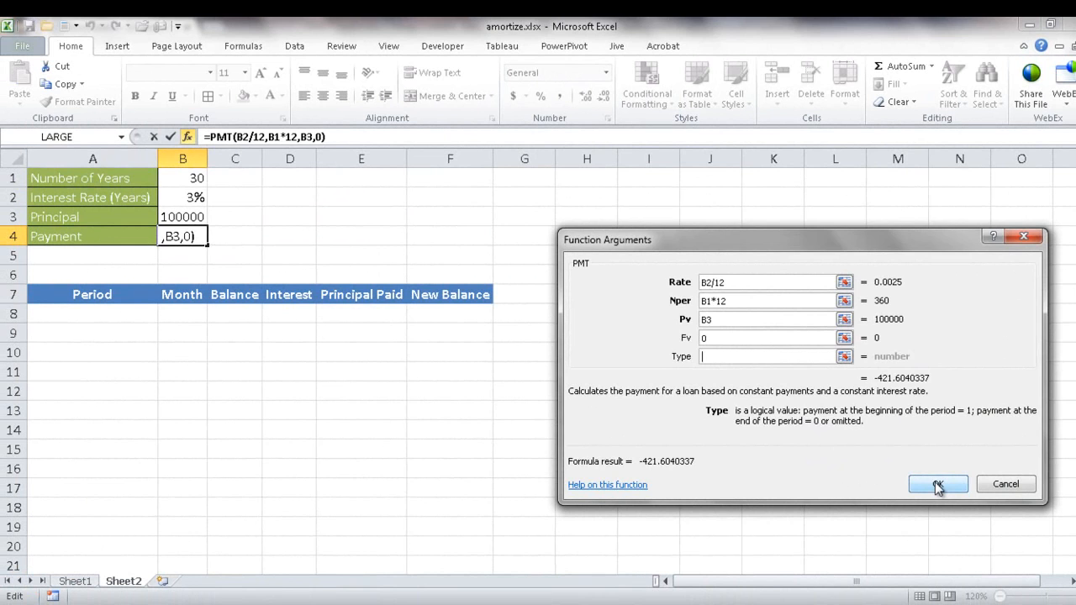
left_click(937, 485)
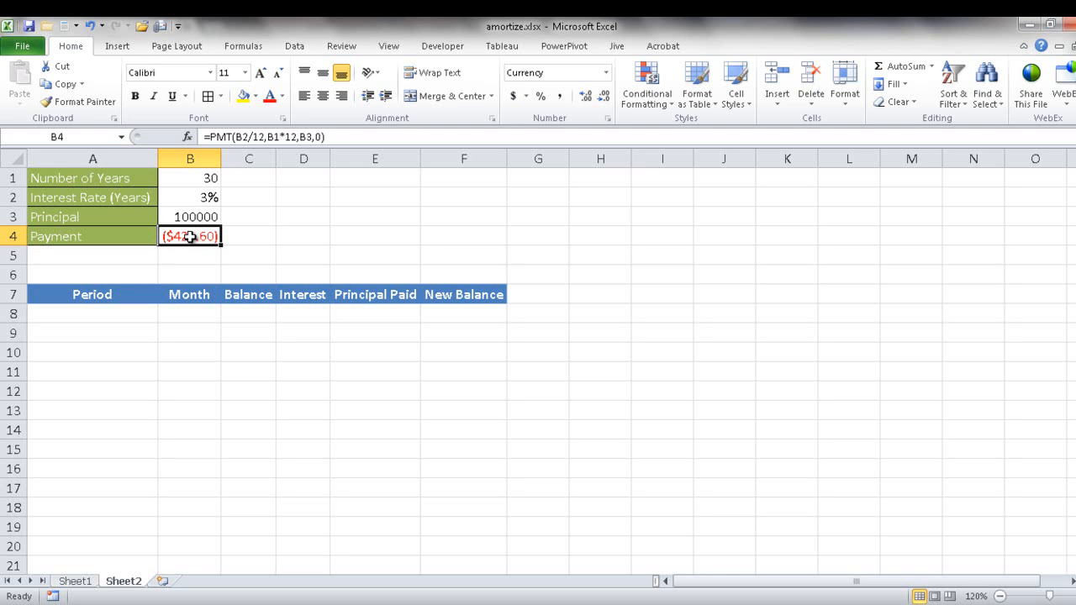
Step: Negate the payment formula in B4 so it reads =-PMT(B2/12,B1*12,B3,0)
left_click(209, 136)
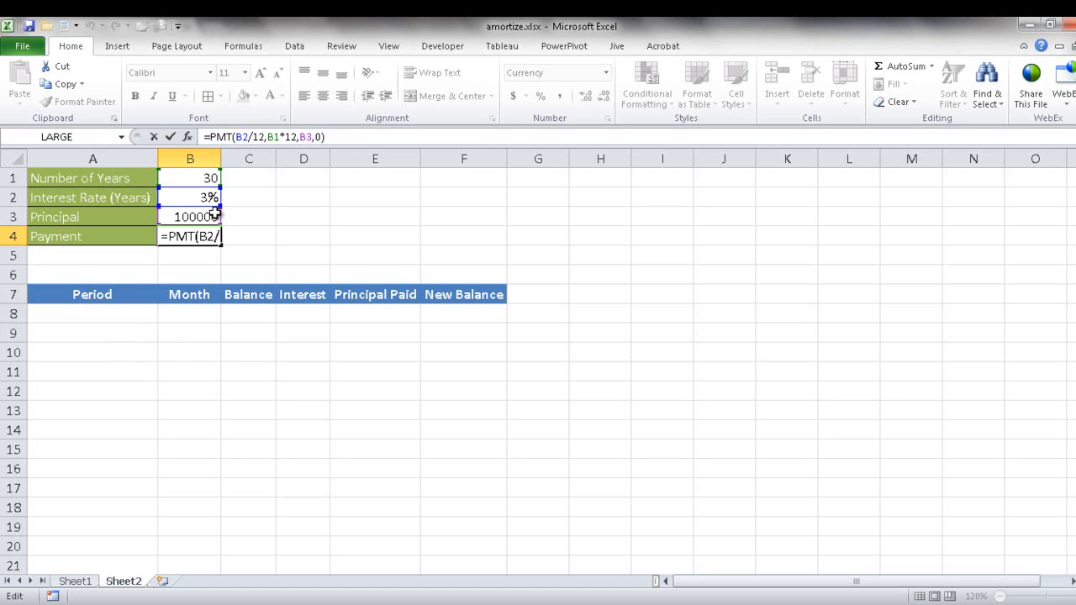
type("-")
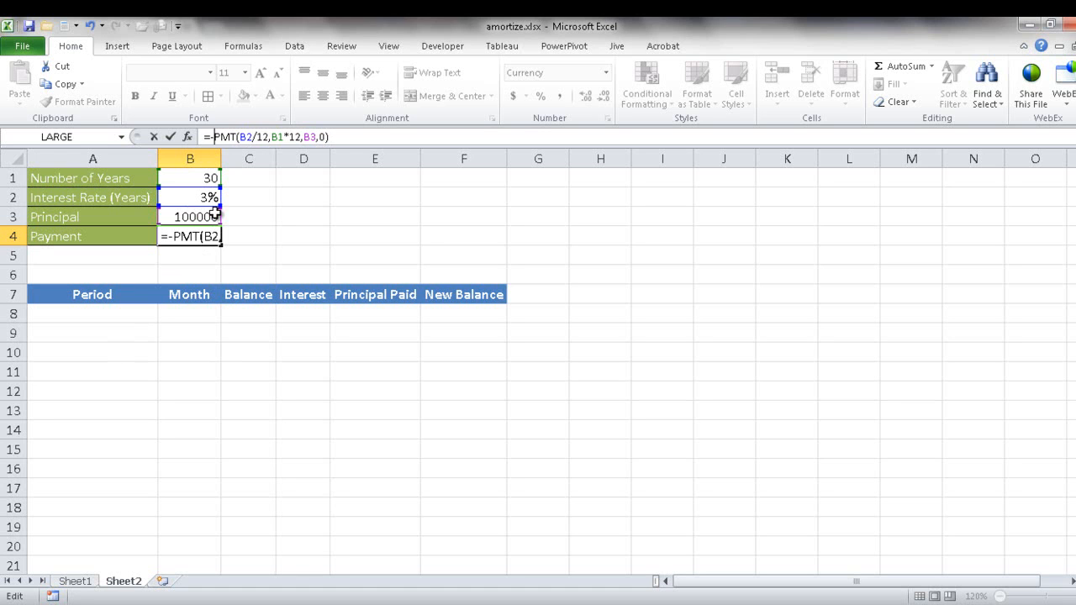
key("Return")
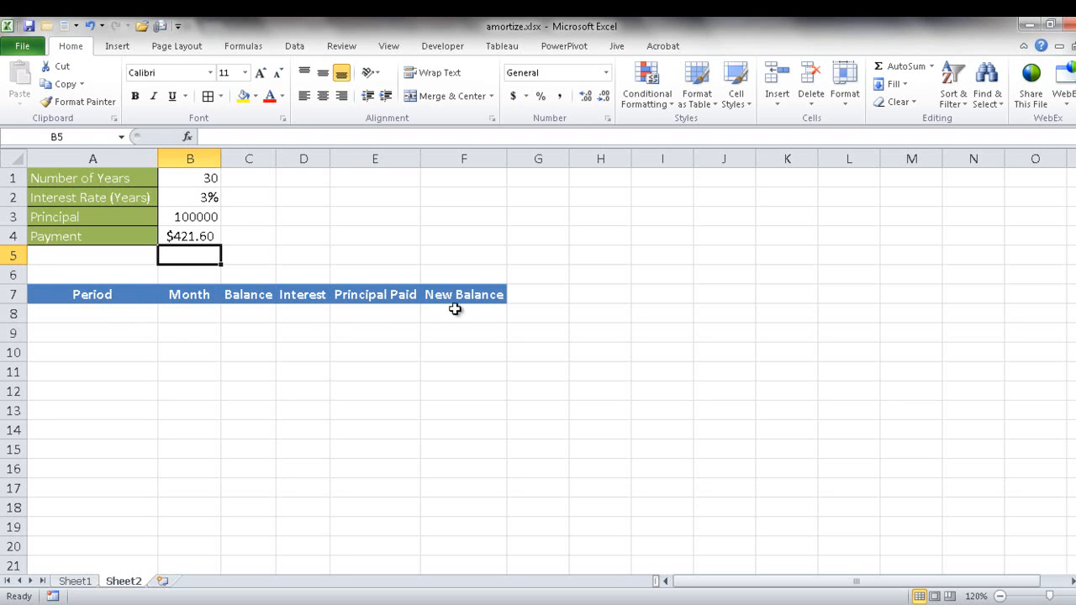
Step: Enter period 0 in A8 and link the New Balance in F8 to the principal with =B3
left_click(139, 315)
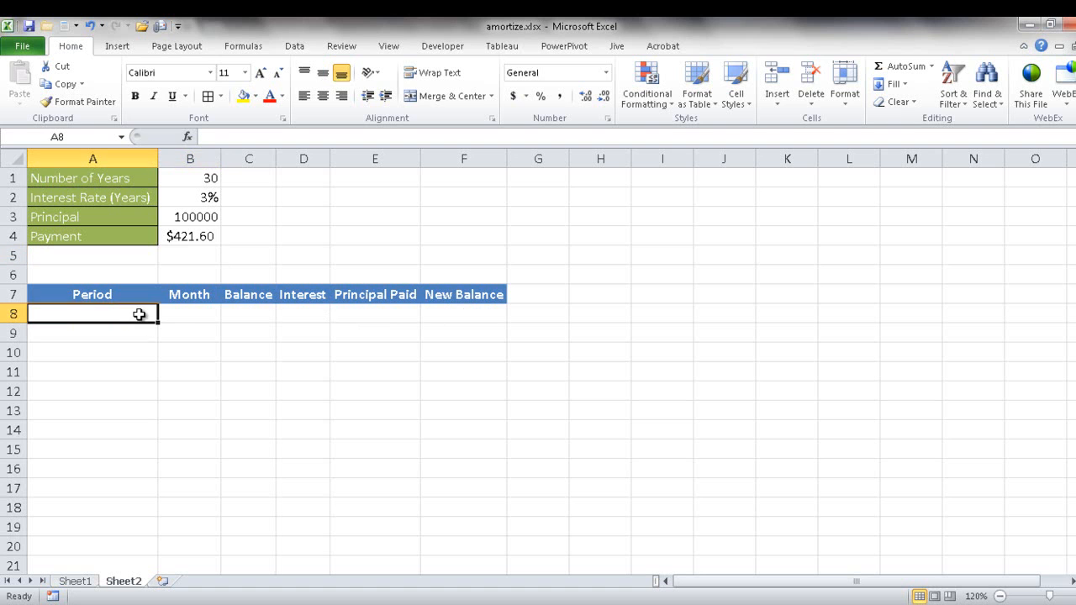
type("0")
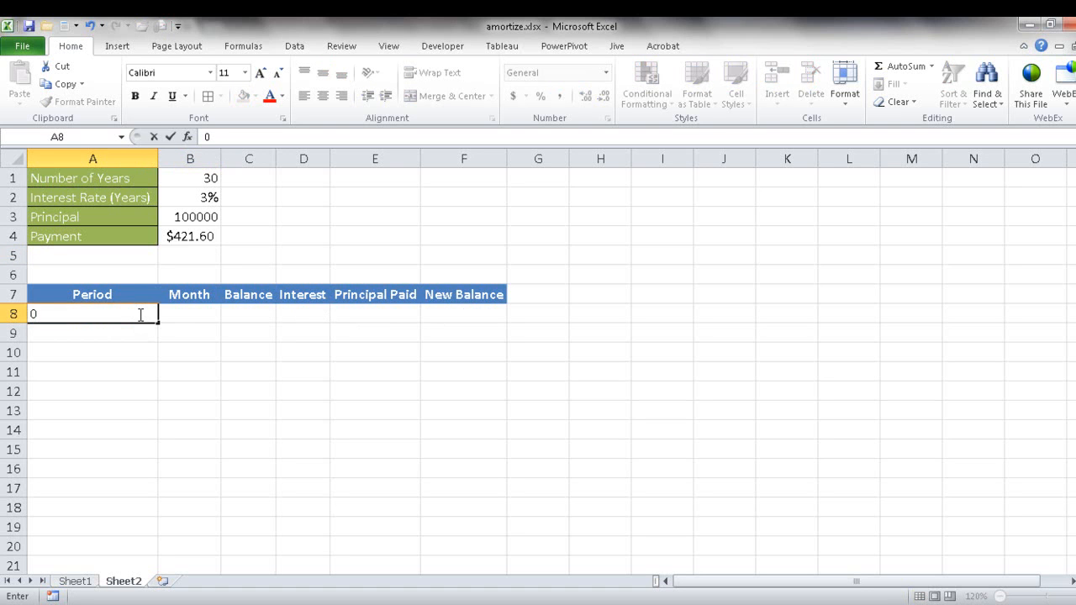
left_click(484, 308)
type("=")
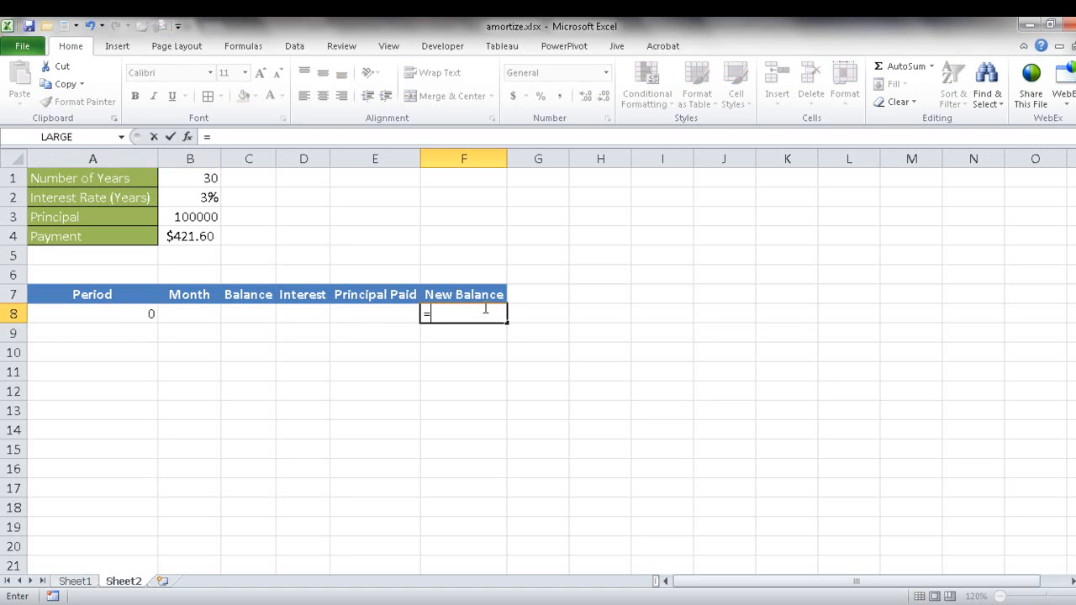
left_click(193, 217)
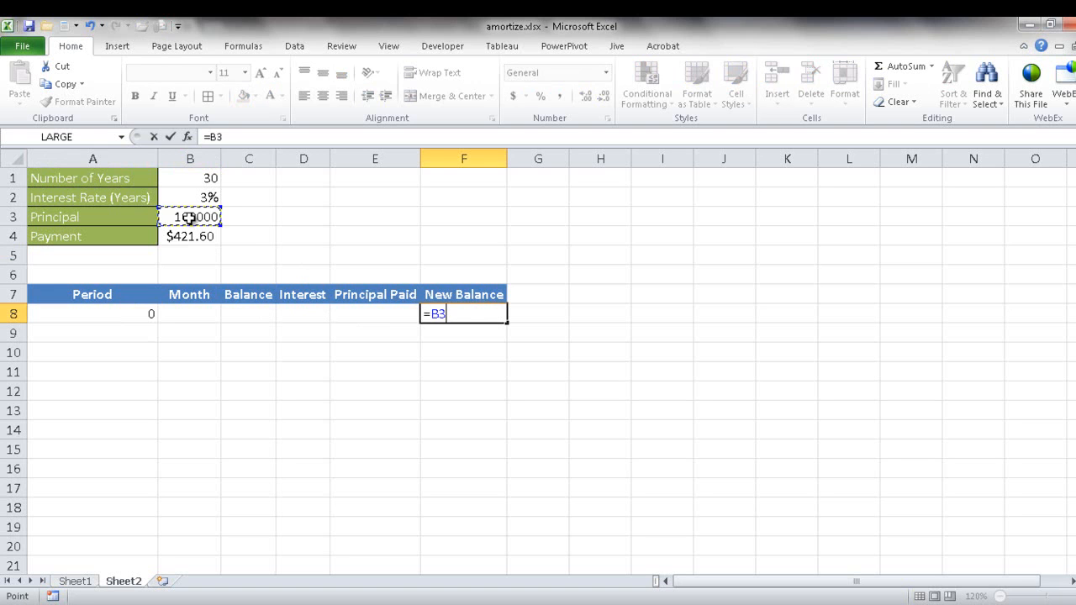
key("Return")
Step: Enter the formula =A8+1 in A9 to number the next period
left_click(146, 332)
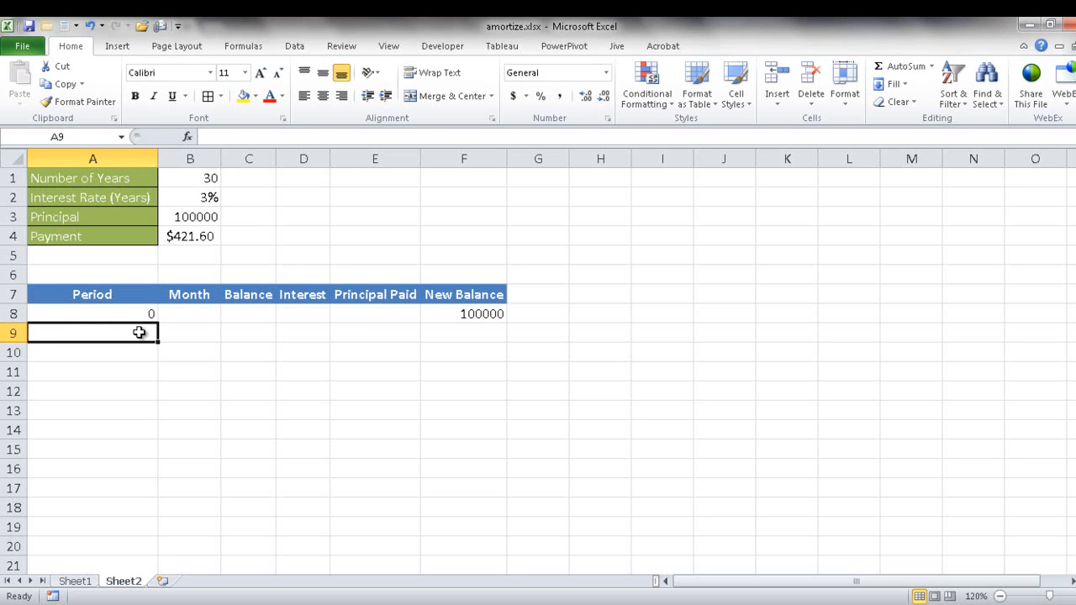
type("=")
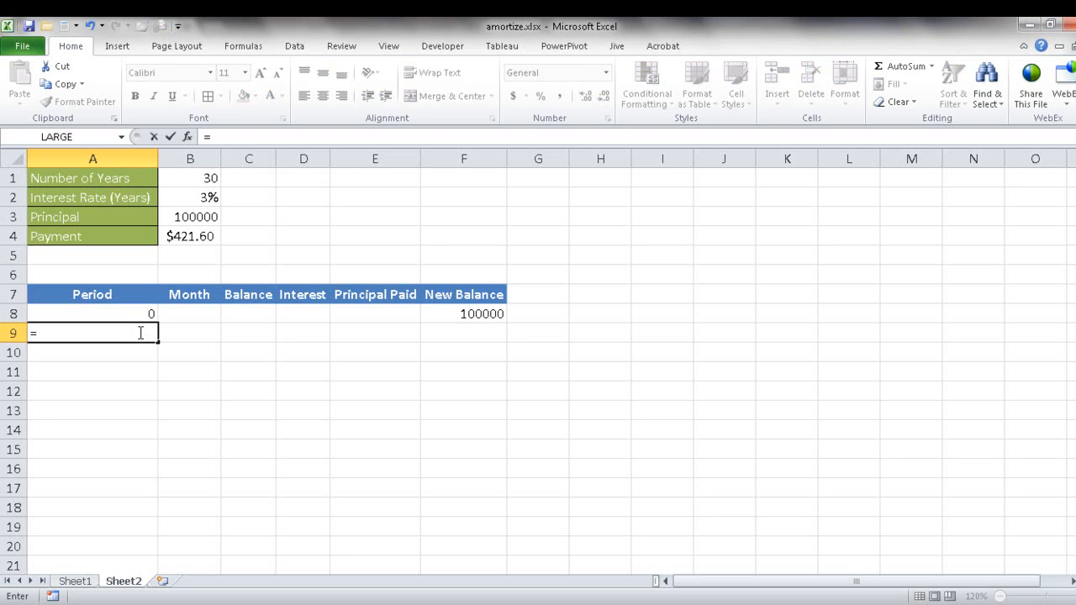
left_click(133, 313)
type("+1")
key("Return")
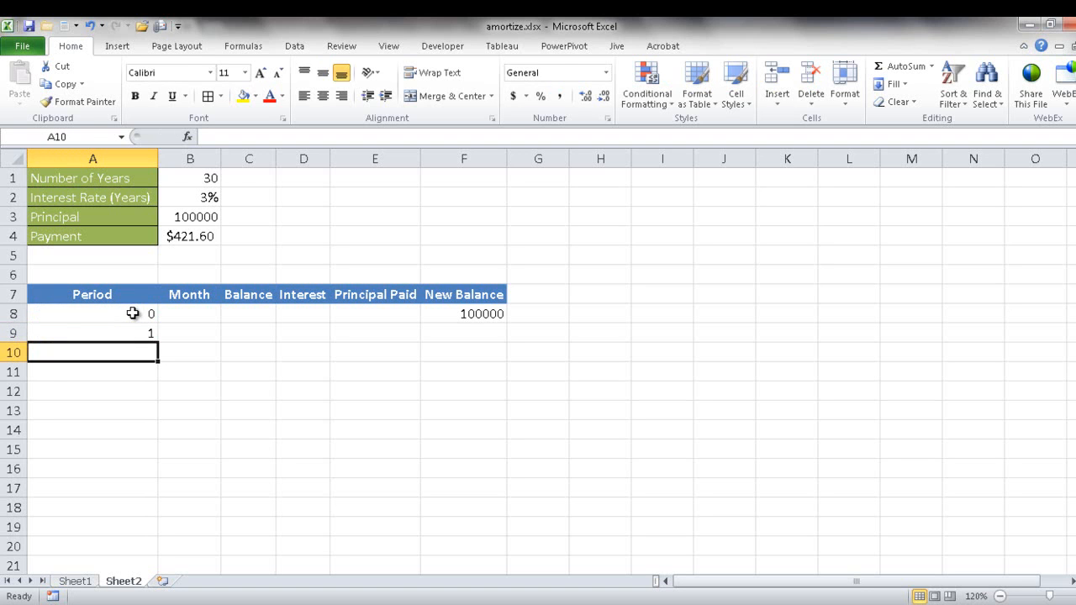
Step: Fill the period formula from A9 down to A14 and check the copied formulas
left_click(134, 331)
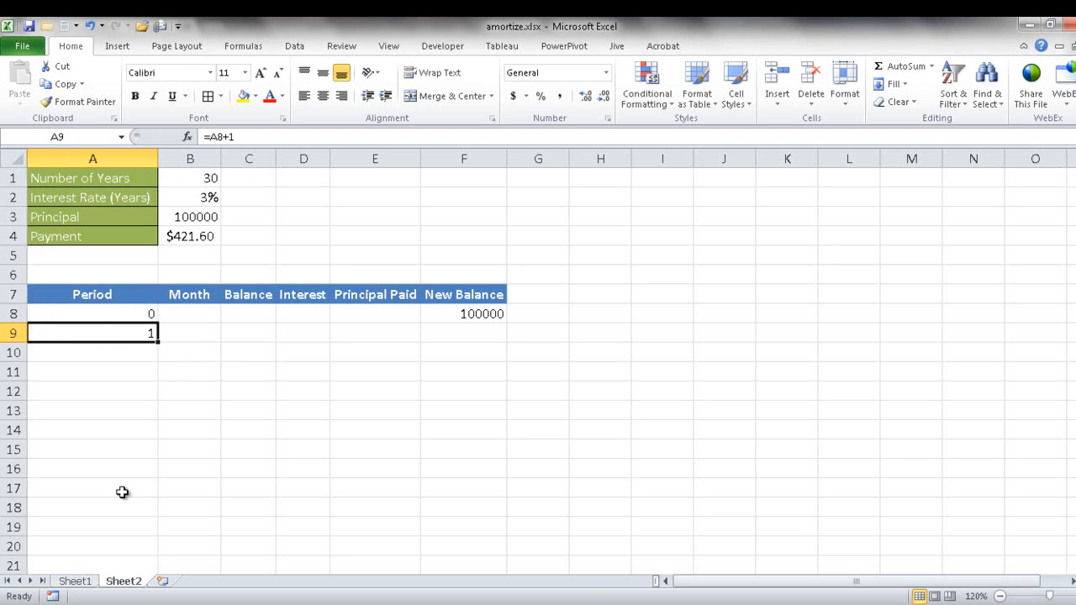
left_click_drag(159, 343, 153, 434)
left_click(148, 351)
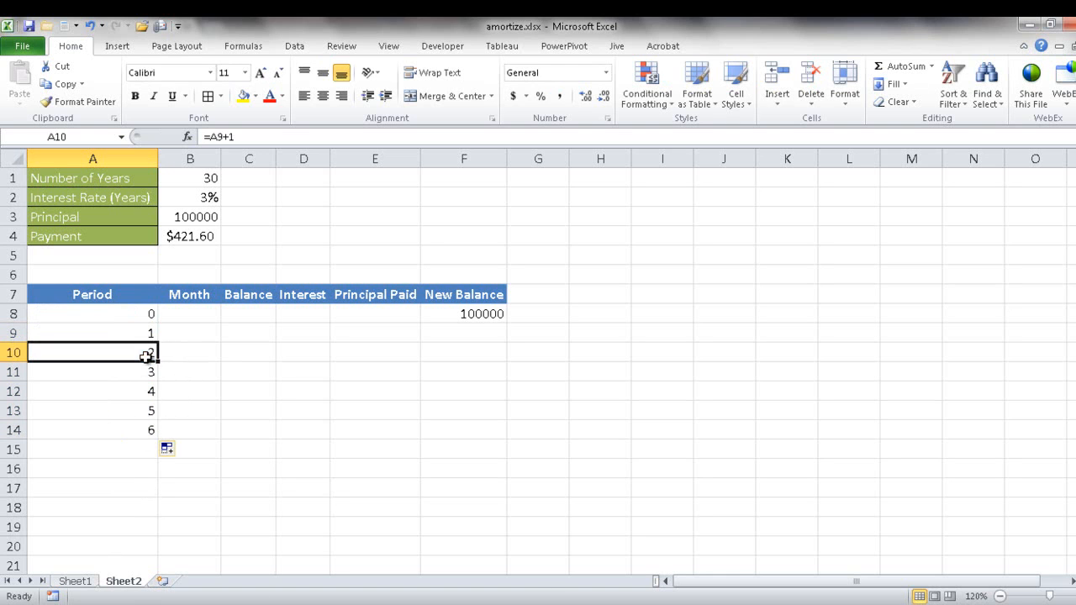
left_click(137, 373)
Step: Extend the period numbering from A14 down to period 360 in A368 and return to the start of the sheet
left_click(138, 428)
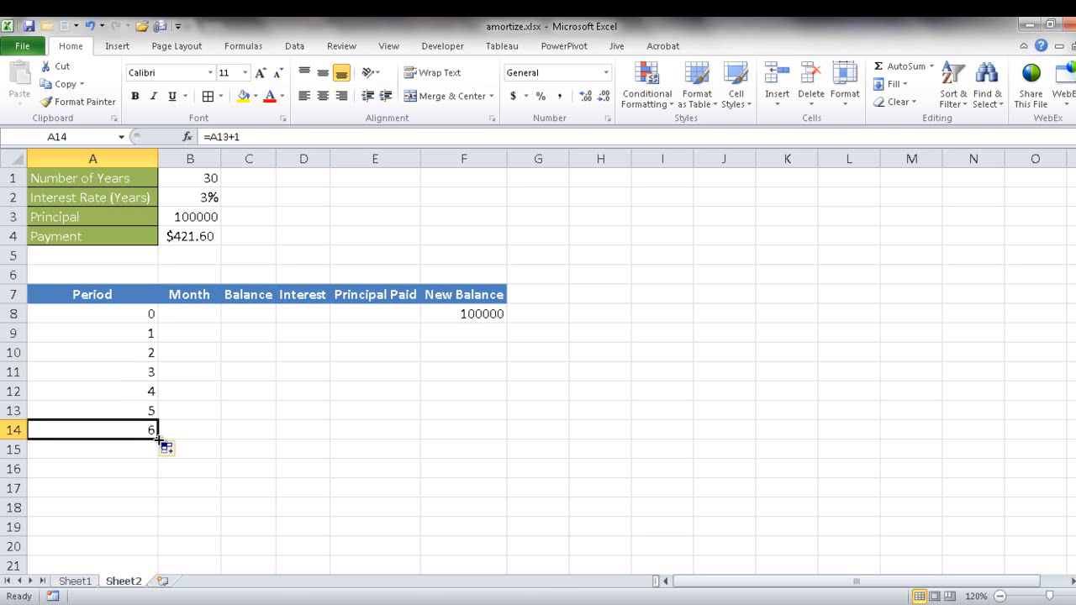
left_click_drag(159, 438, 135, 551)
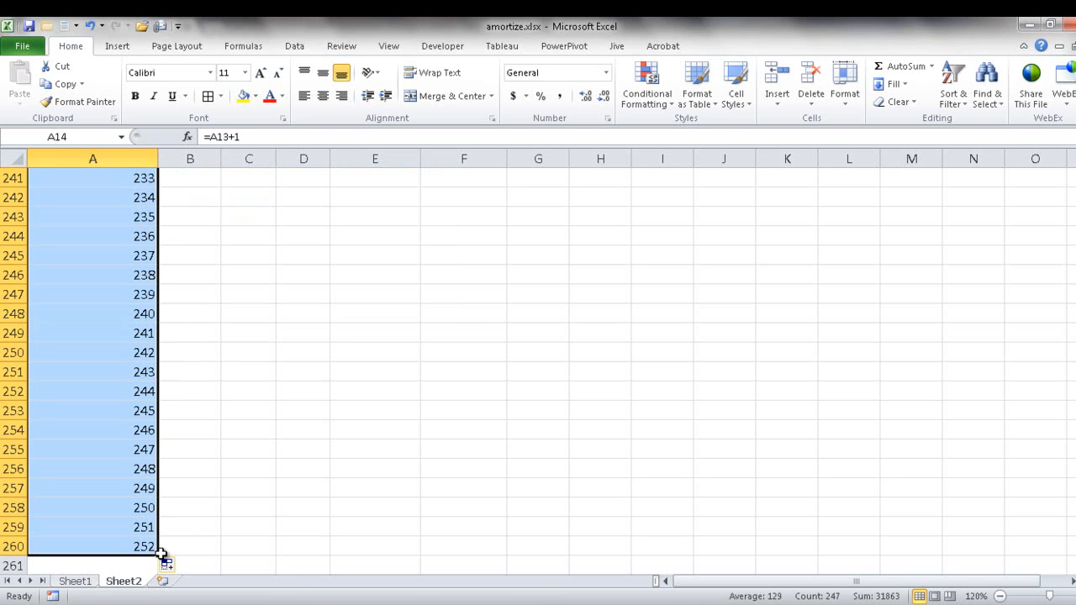
left_click_drag(156, 555, 156, 442)
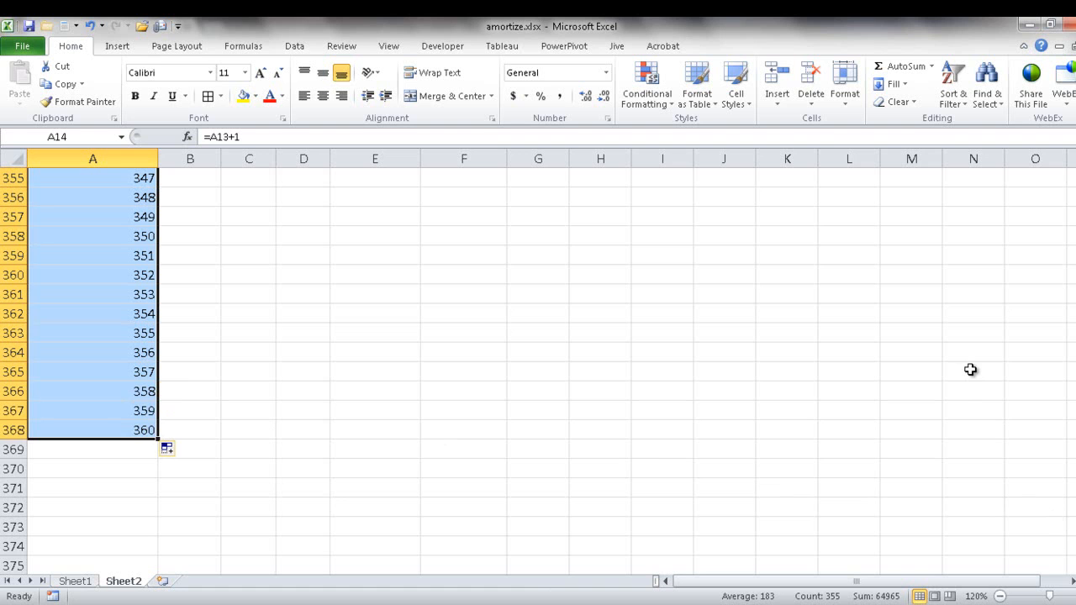
key("ctrl+Home")
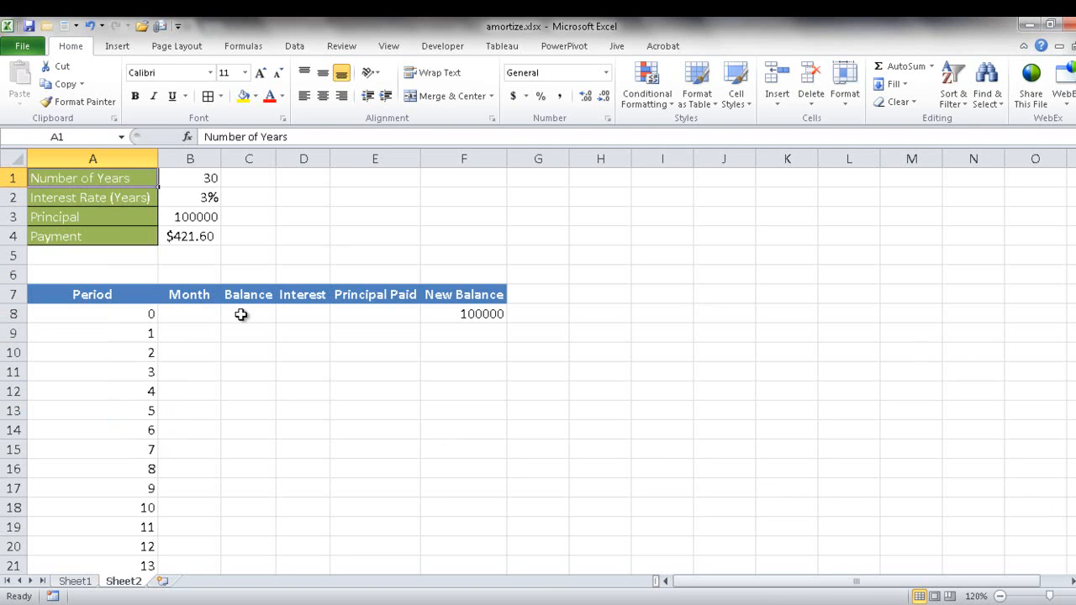
Step: Enter the starting date 12/1/2014 in B8 as the Month for period 0
left_click(200, 318)
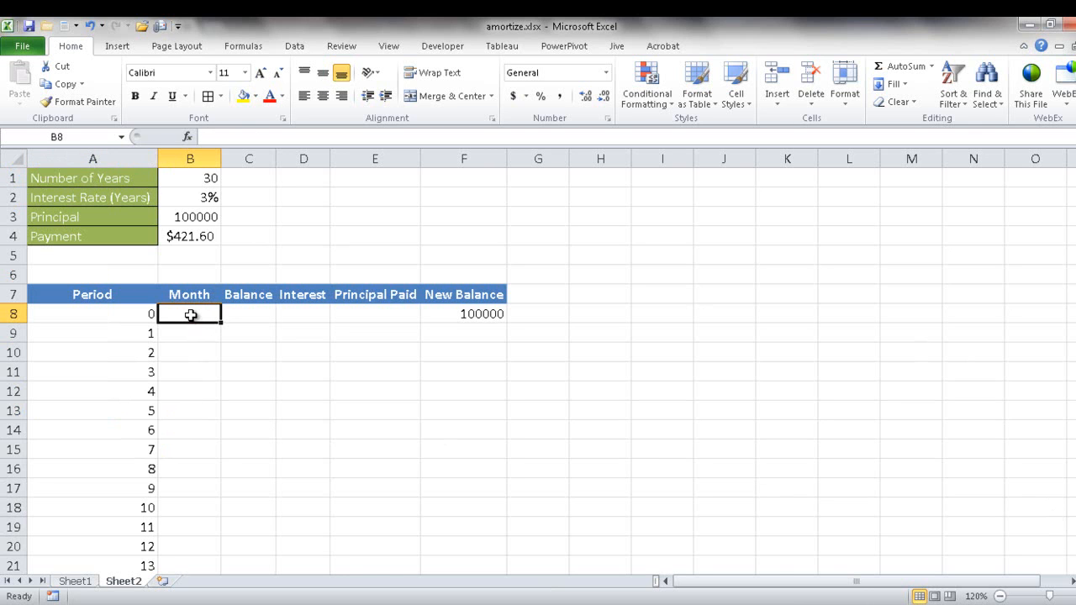
left_click(191, 333)
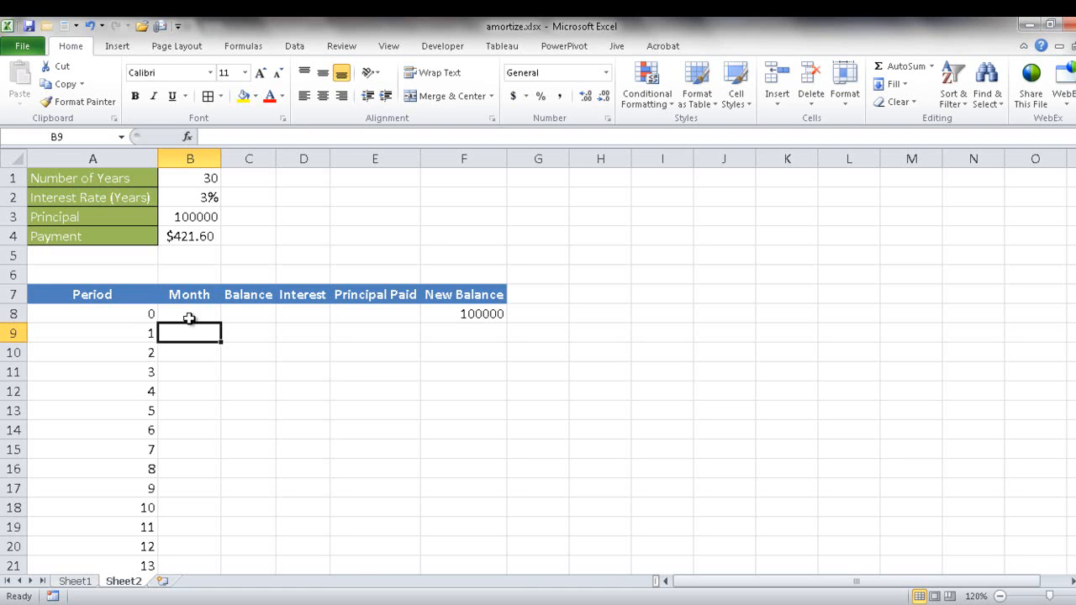
left_click(193, 305)
type("12")
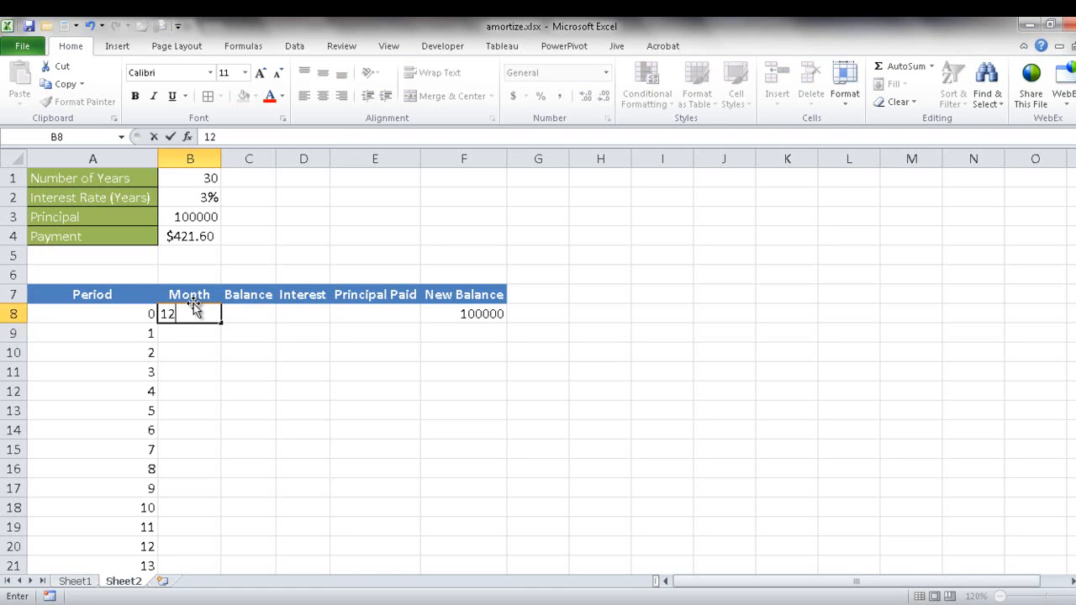
type("/1/2014")
Step: Enter the formula =EDATE(B8,1) in B9 to advance the Month by one for period 1
left_click(202, 331)
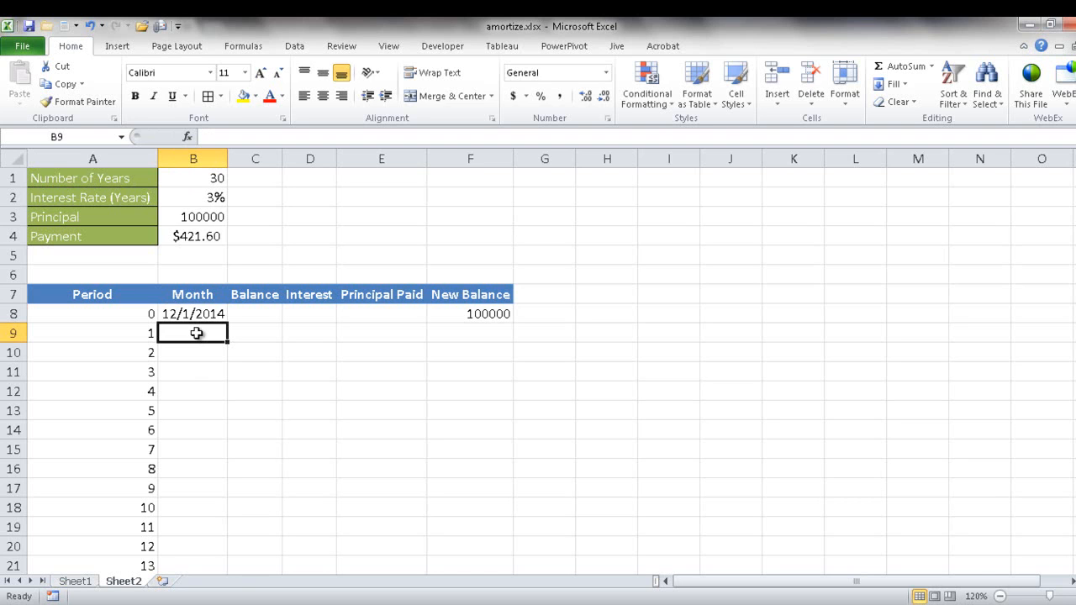
type("=e")
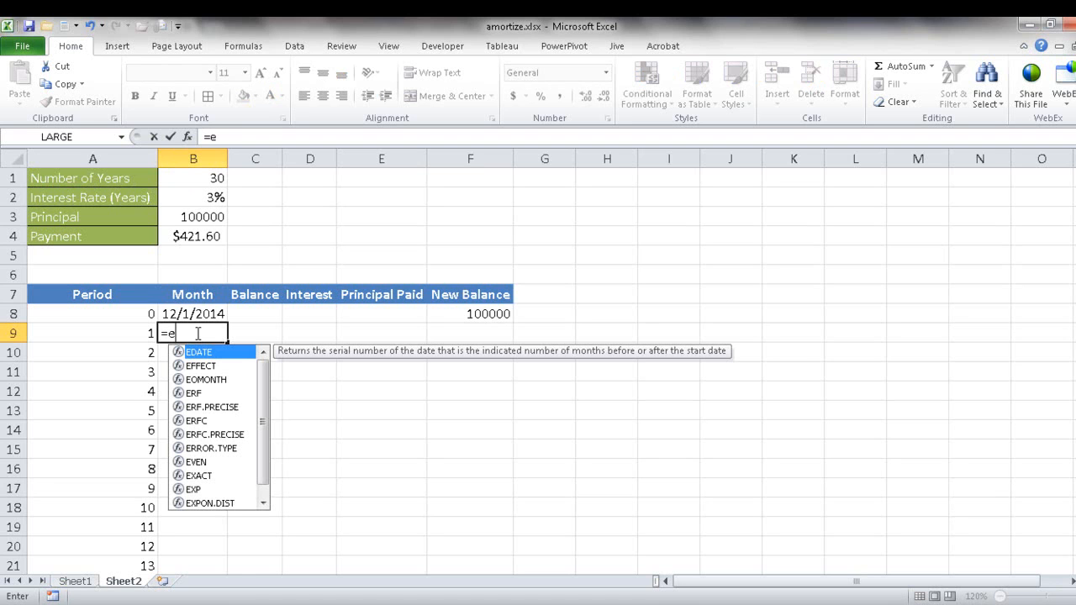
key("Tab")
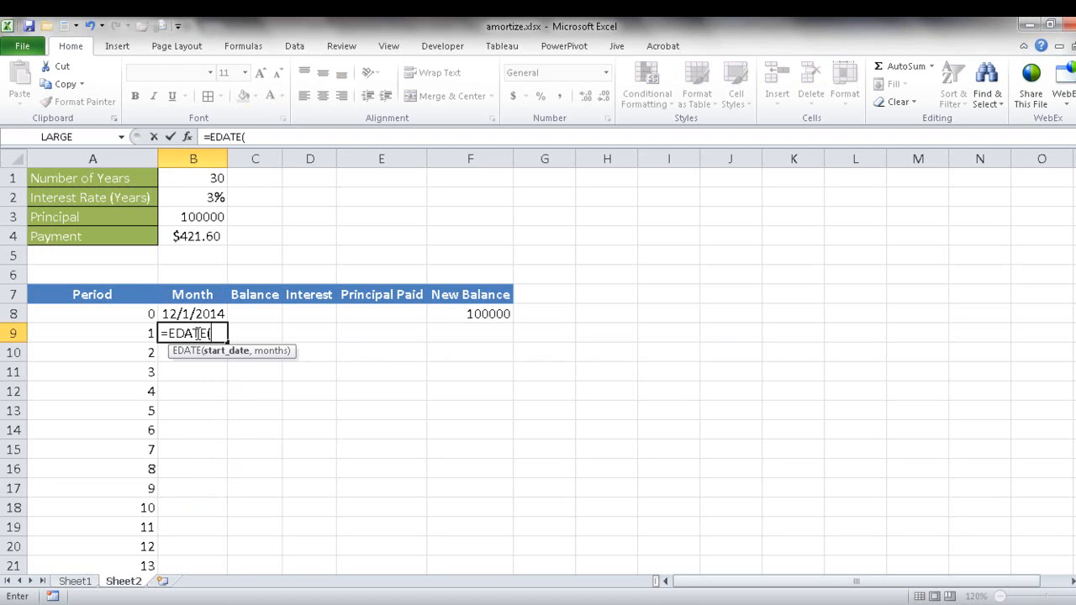
left_click(192, 313)
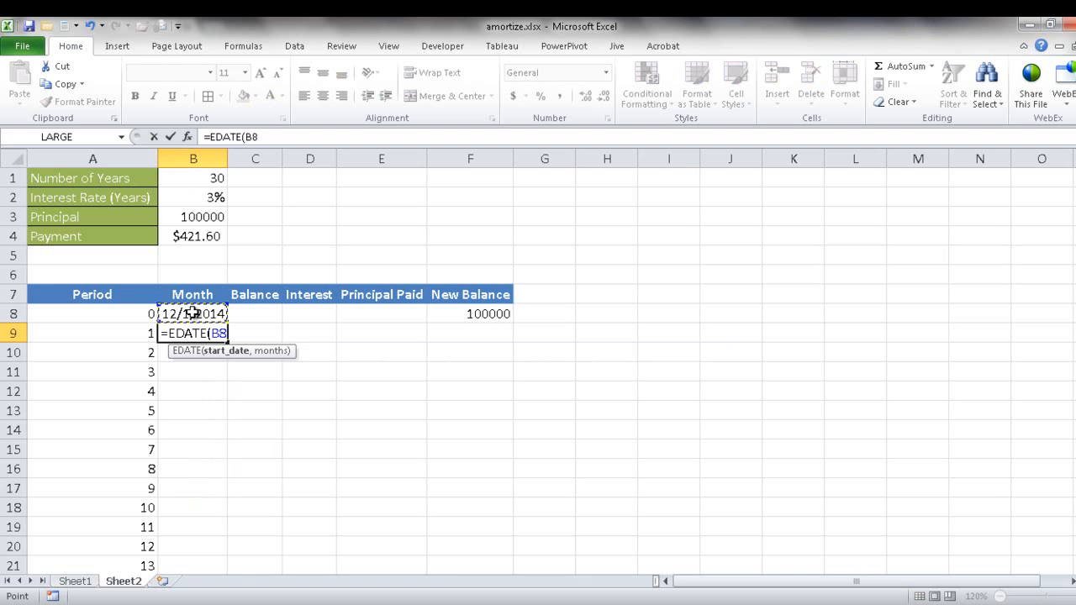
type(",1)")
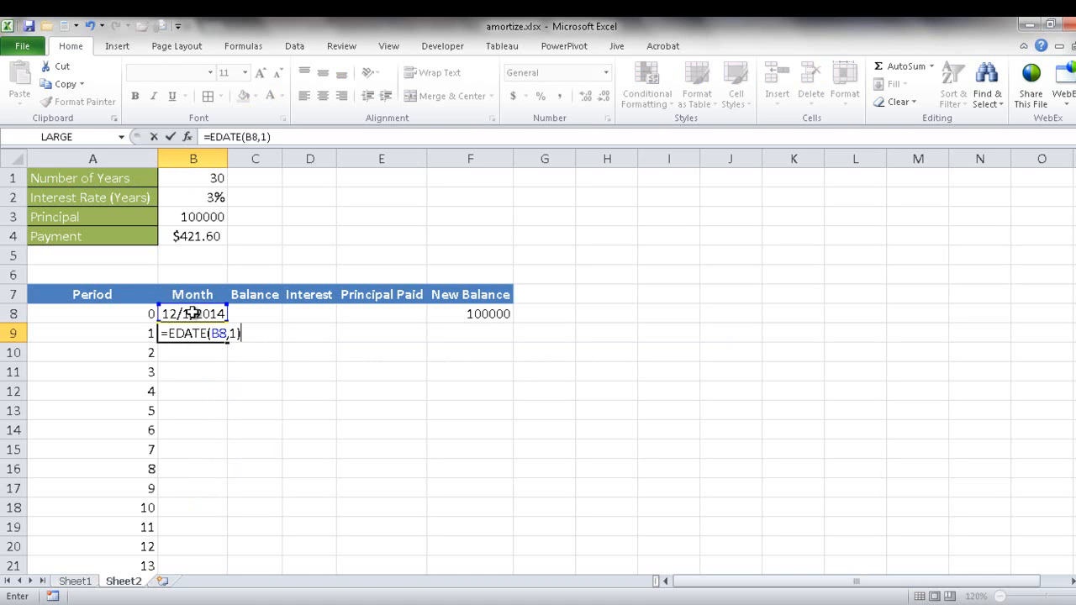
key("Return")
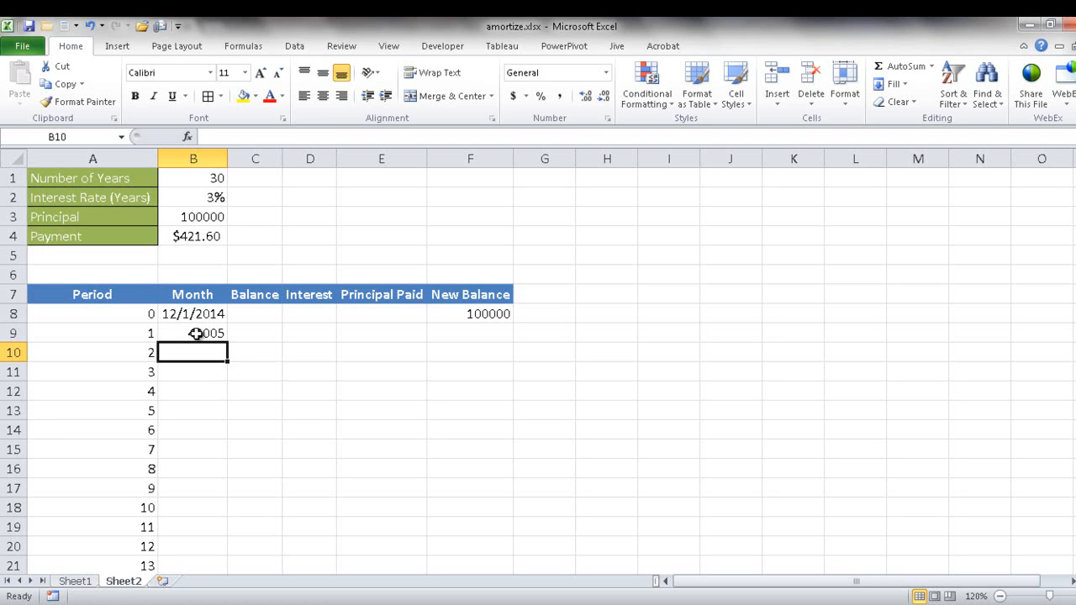
Step: Fill the EDATE formula from B9 down to period 360 and check the copied formulas
left_click(196, 334)
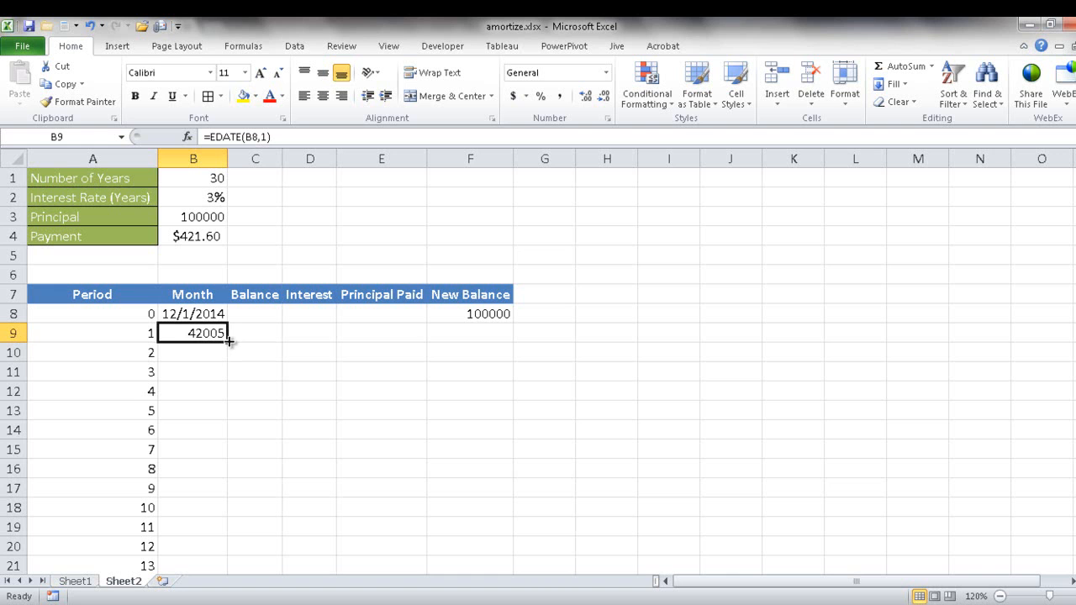
double_click(228, 341)
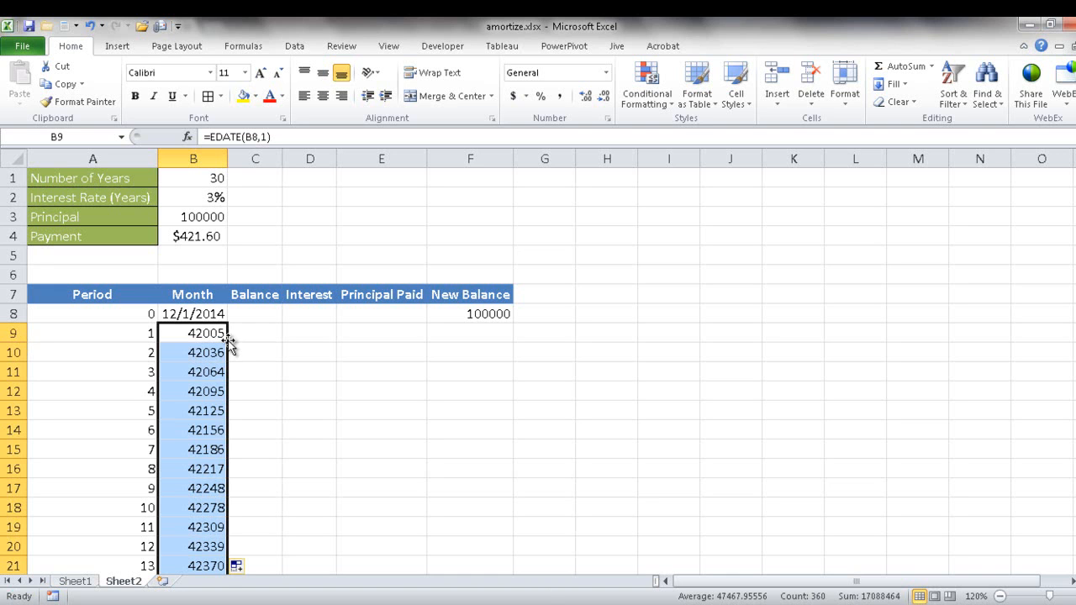
left_click(206, 353)
left_click(205, 378)
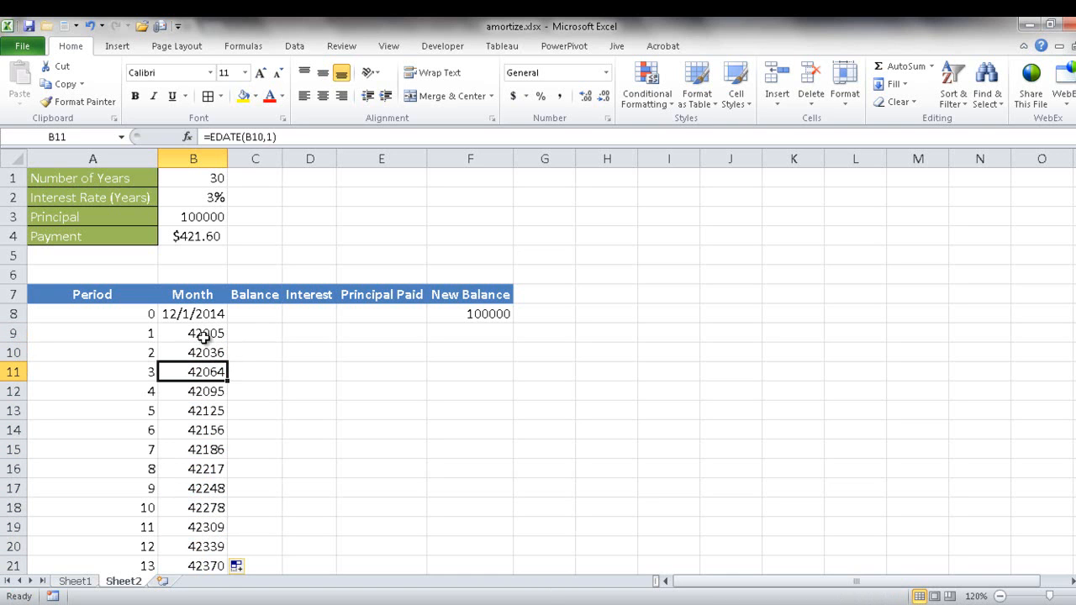
Step: Format the Month values from B9 down to B368 as Short Date
left_click(198, 332)
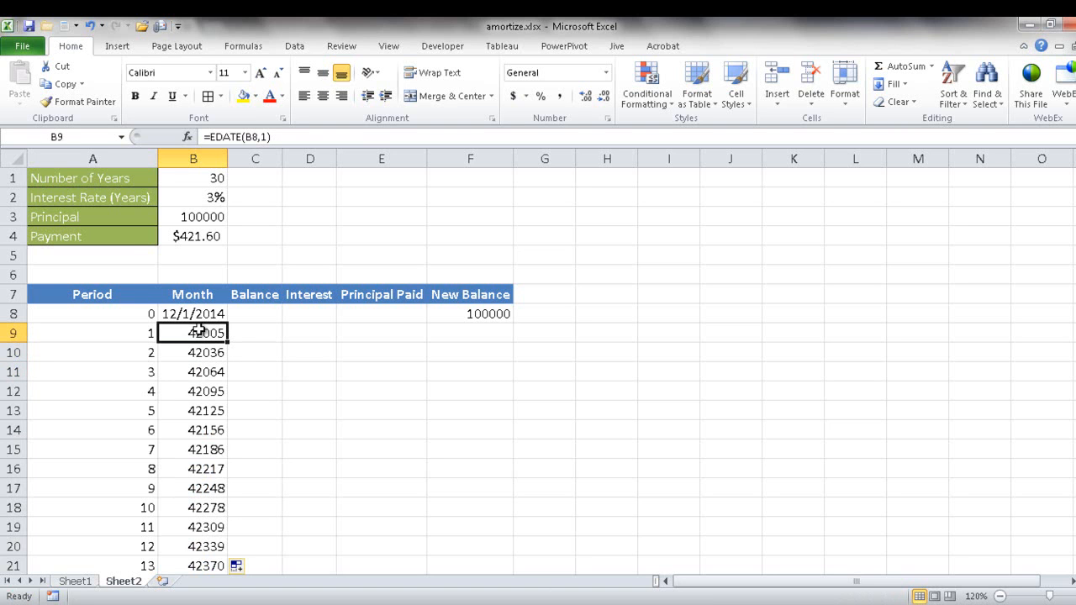
key("ctrl+shift+Down")
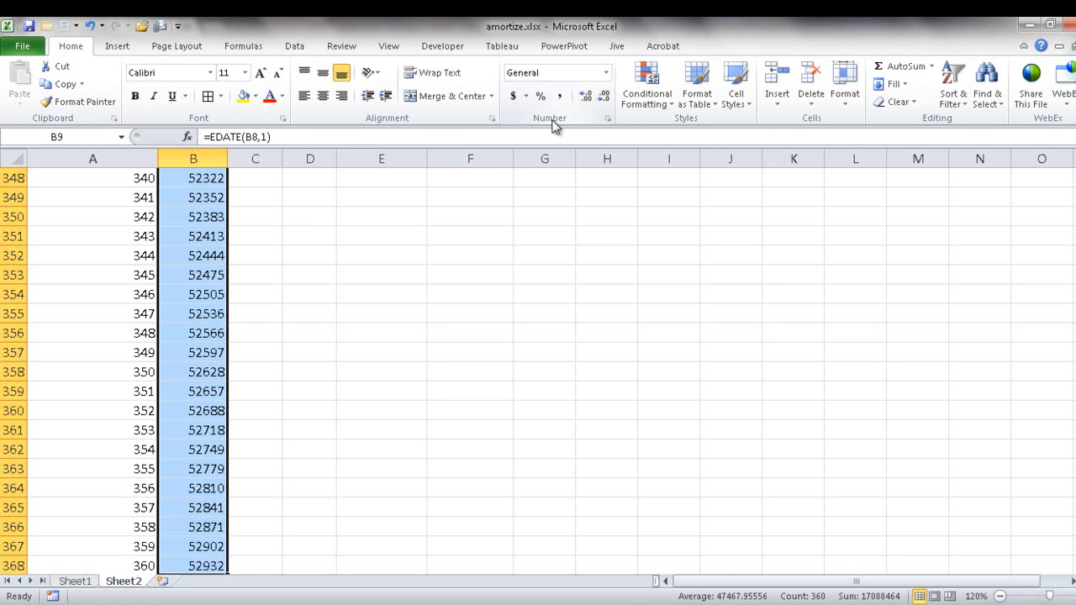
left_click(605, 72)
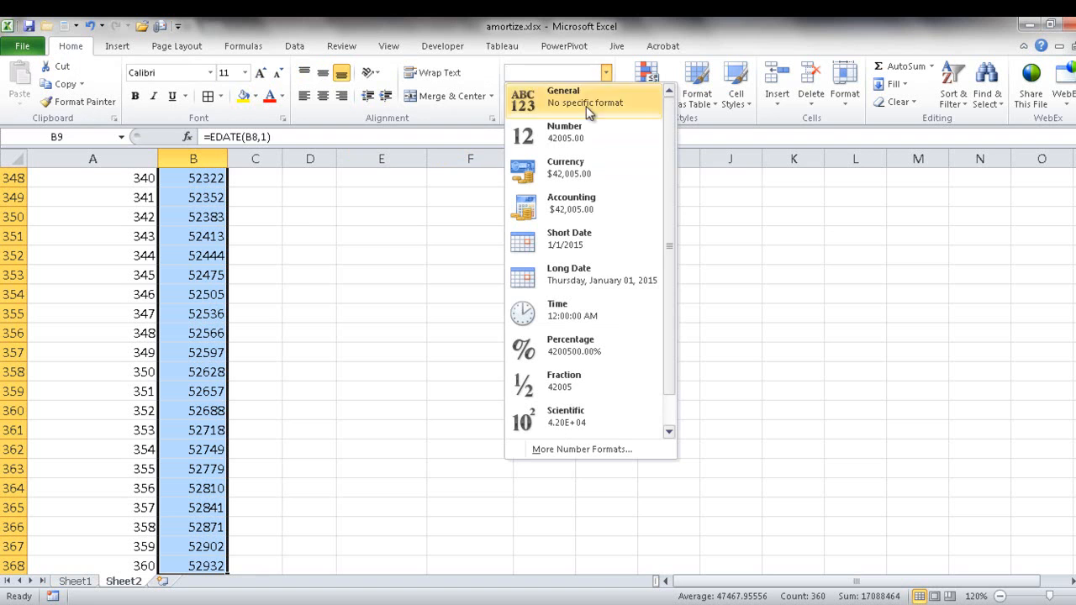
left_click(571, 238)
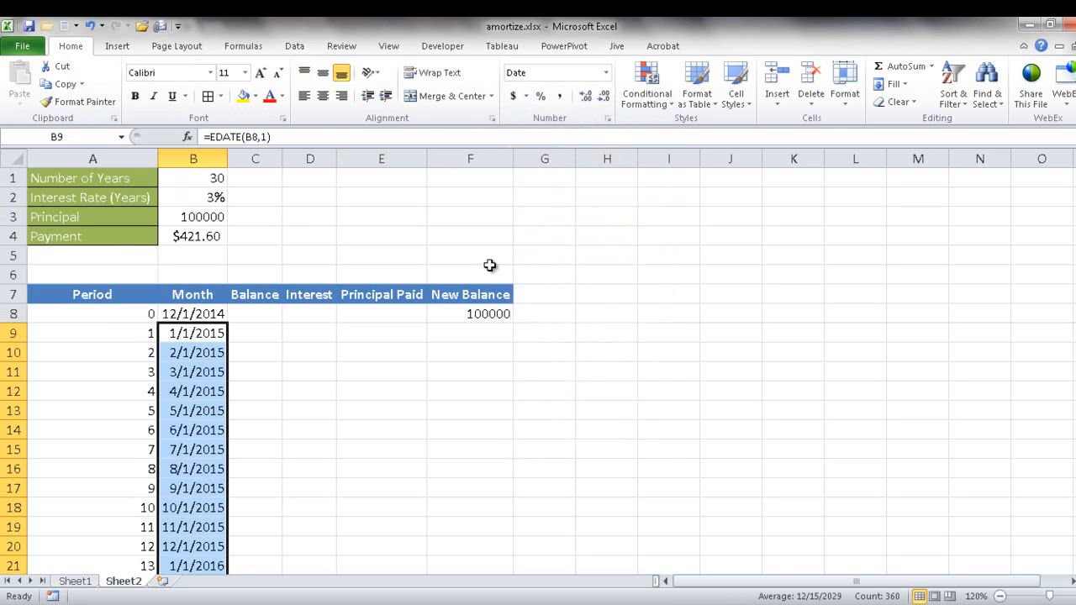
left_click(200, 338)
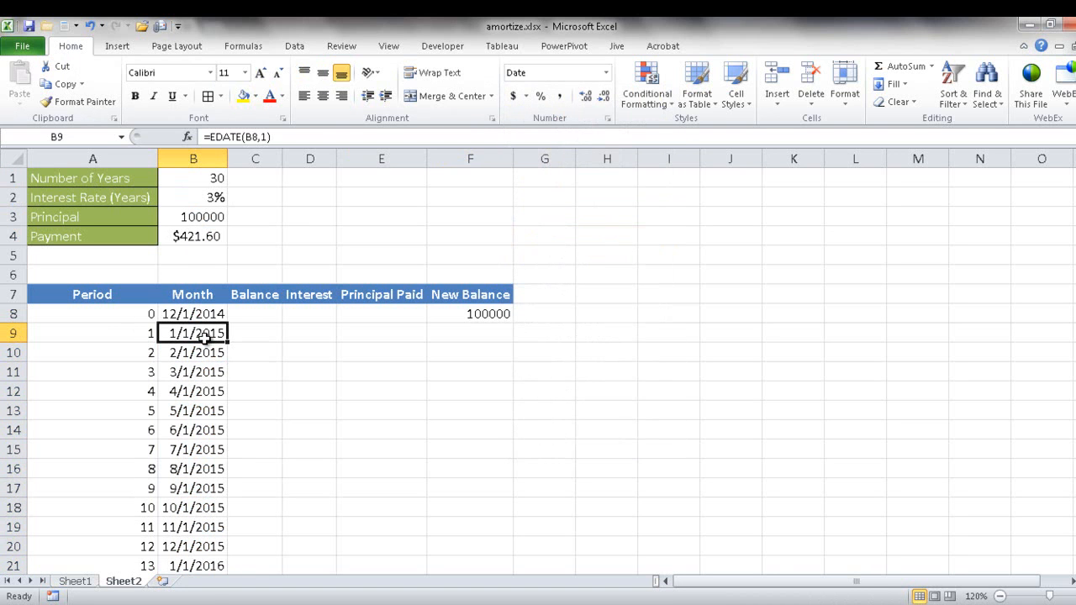
Step: Change the starting date in B8 to 12/1/2013
left_click(207, 313)
left_click(266, 137)
key("BackSpace")
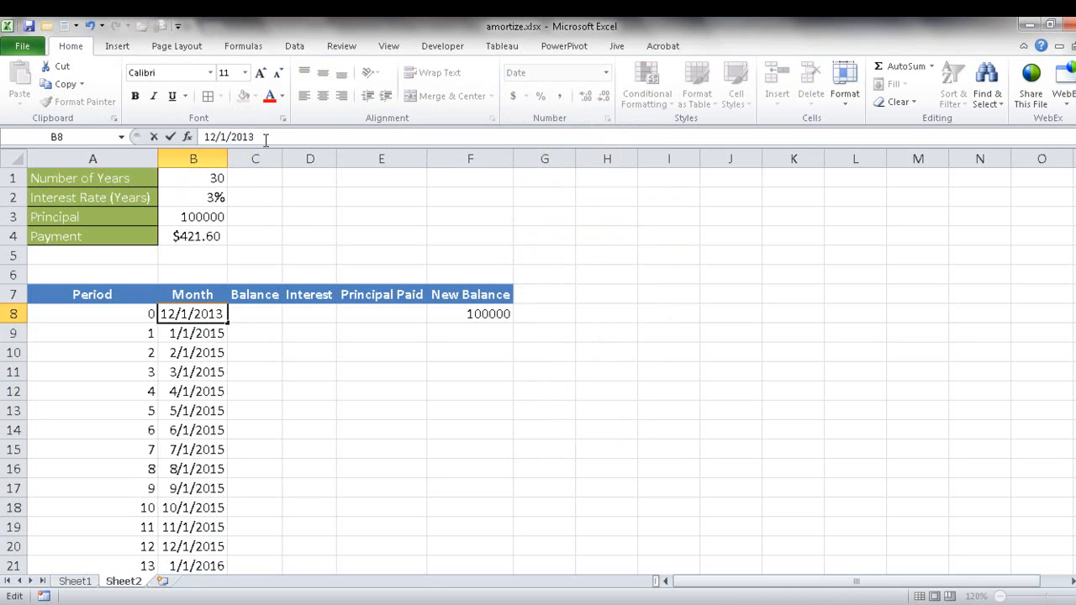
type("3")
key("Return")
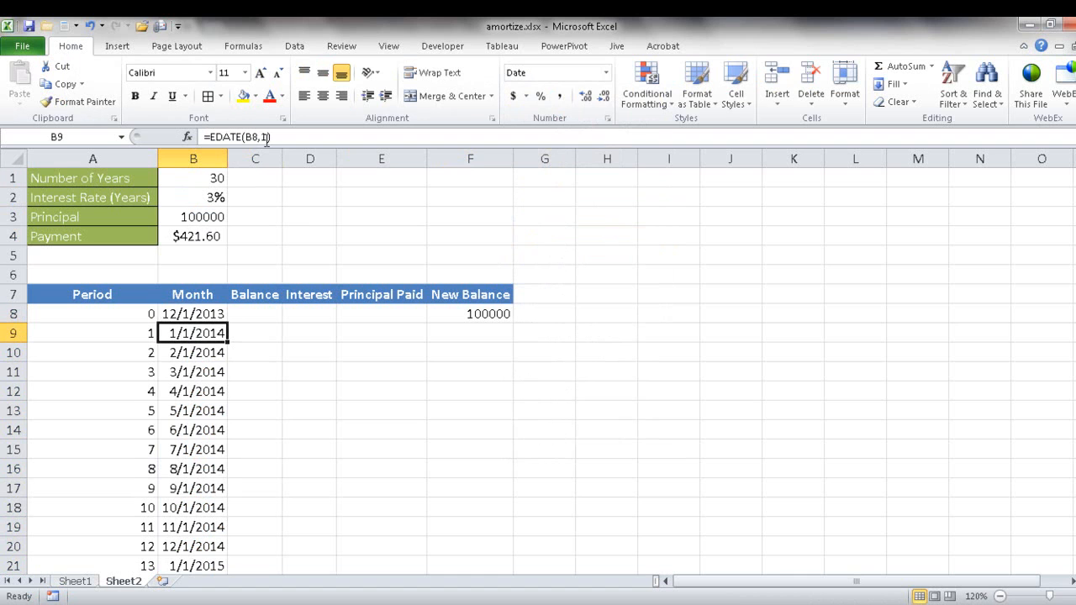
Step: Examine the EDATE formulas in B9, B10 and B11 to see how each month refers to the previous row
left_click(186, 352)
left_click(192, 367)
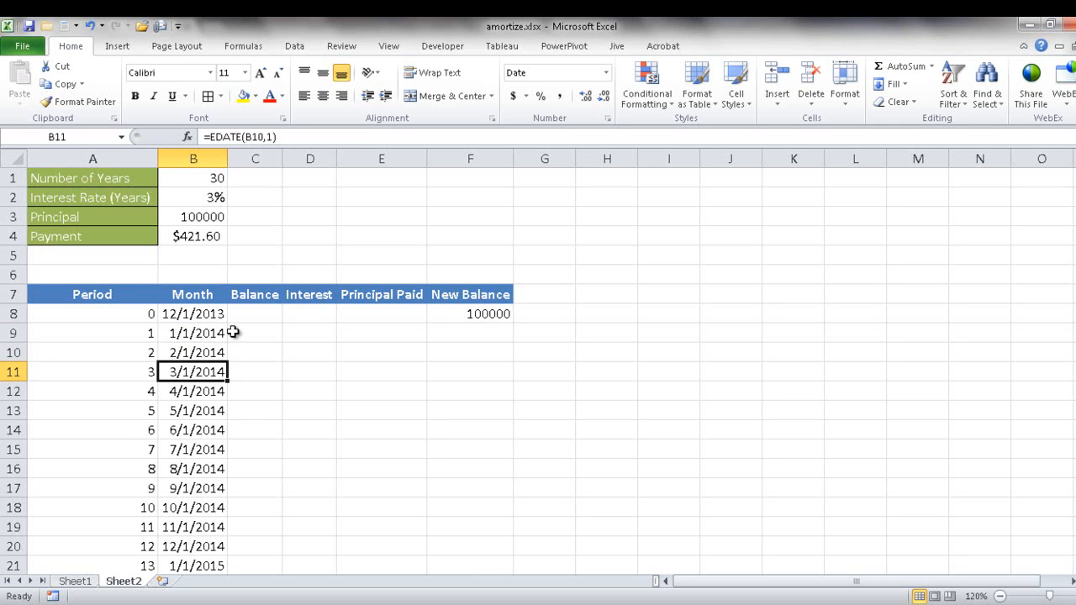
left_click(206, 333)
left_click(199, 365)
left_click(209, 333)
left_click(202, 351)
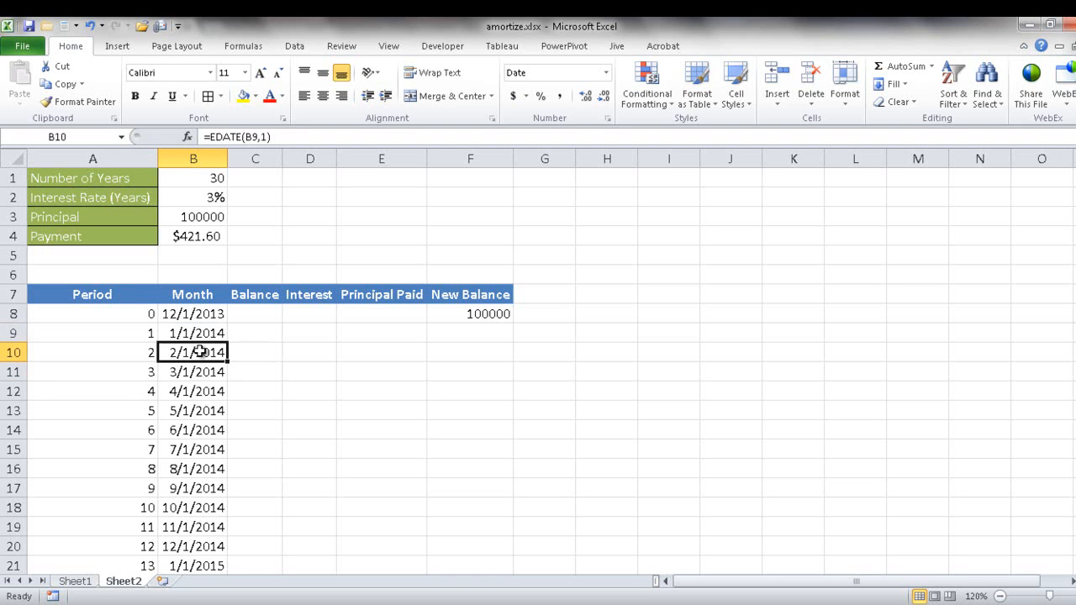
left_click(200, 372)
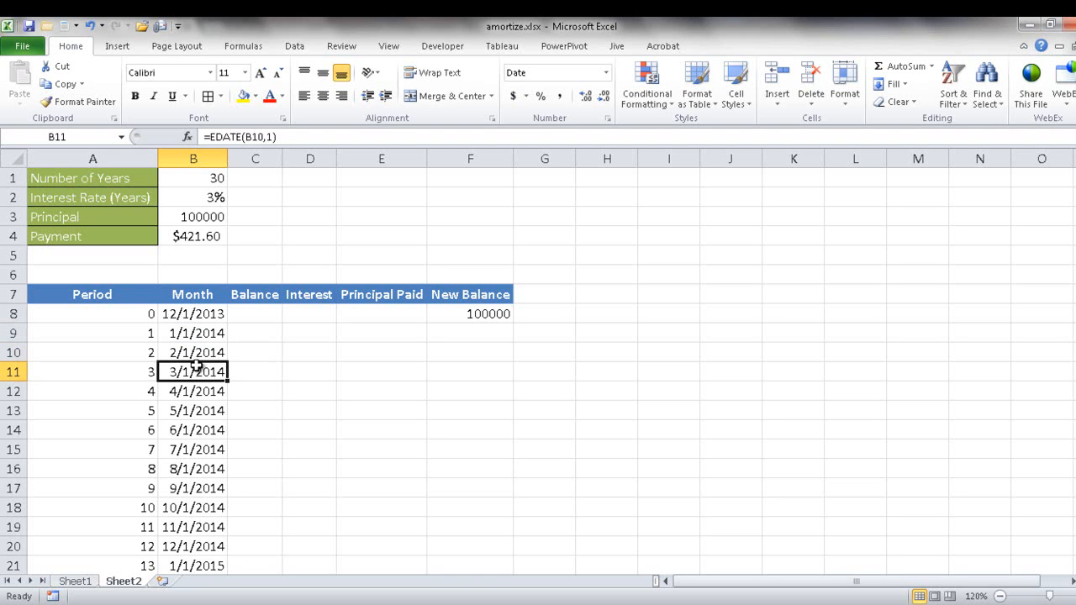
Step: Link the period 1 Balance in C9 to the preceding New Balance with =F8
left_click(262, 333)
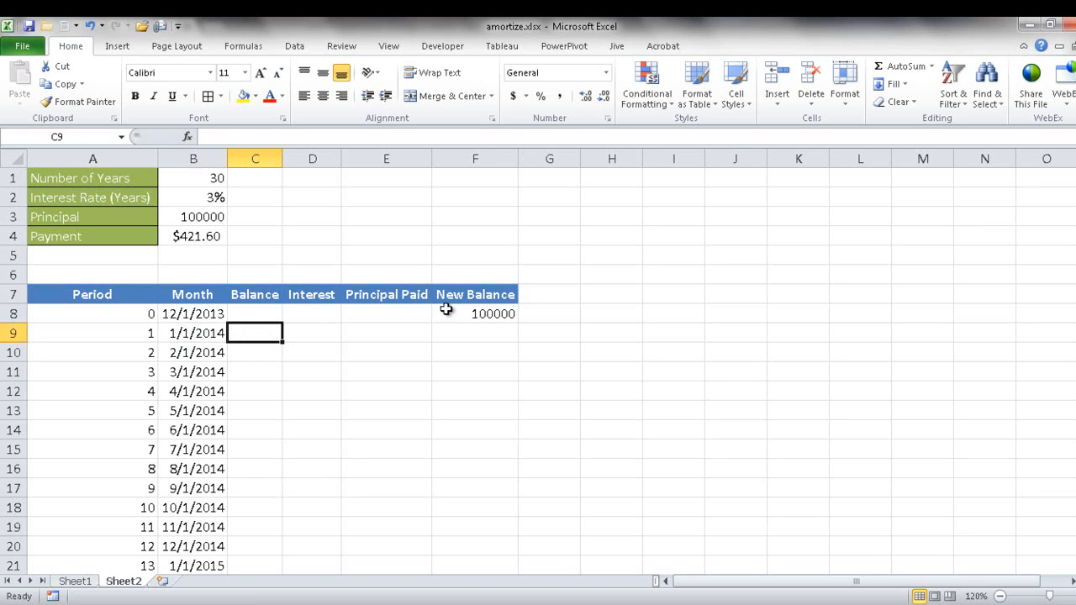
type("=")
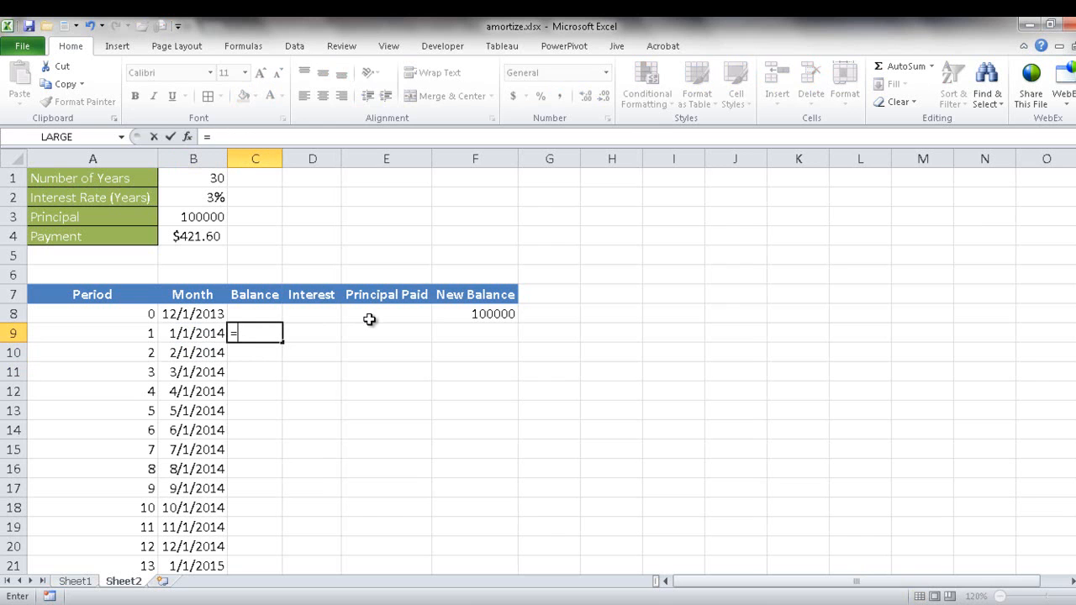
left_click(468, 313)
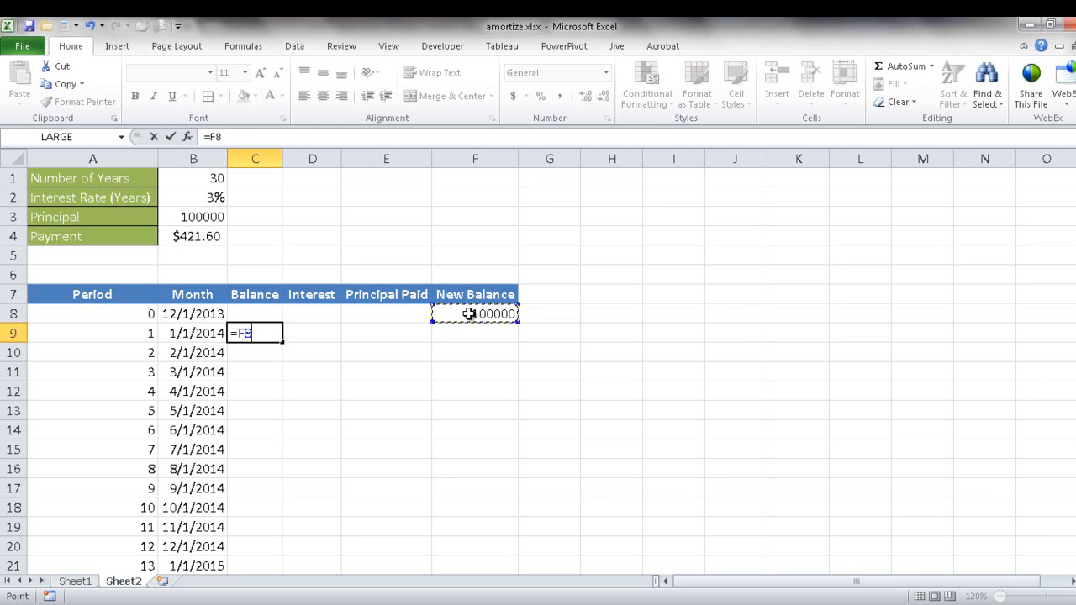
key("Return")
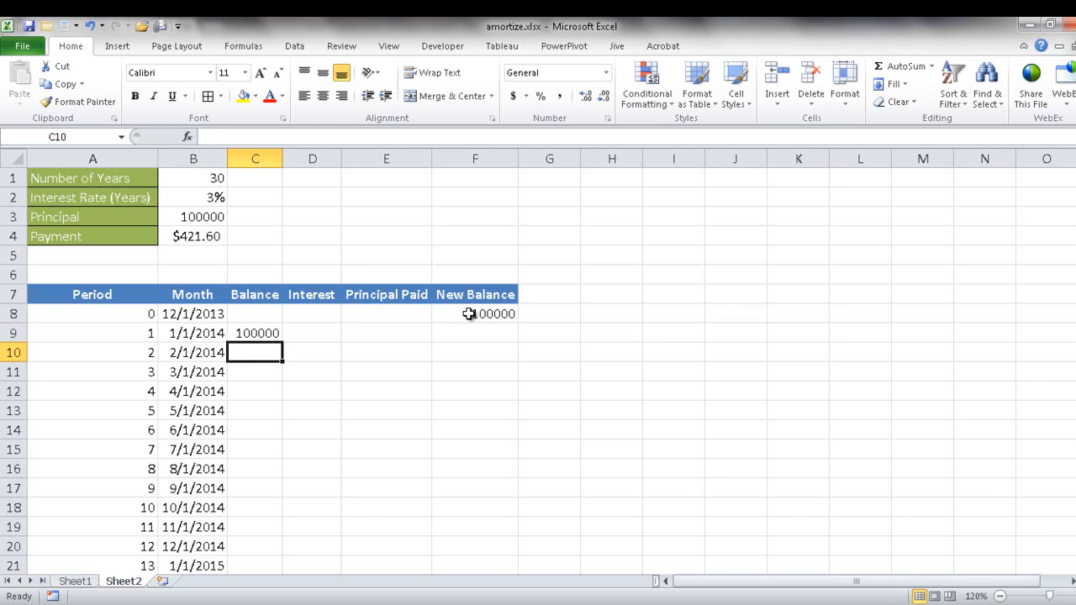
Step: Enter the Interest formula =C9*($B$2/12) in D9, with the interest rate as an absolute reference
left_click(313, 332)
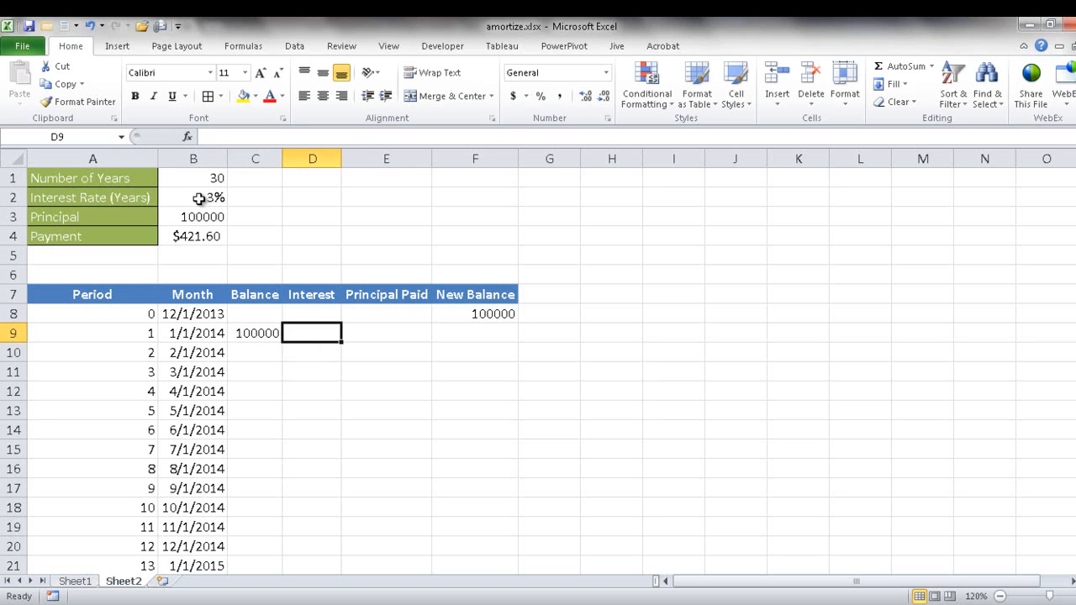
type("=")
left_click(257, 332)
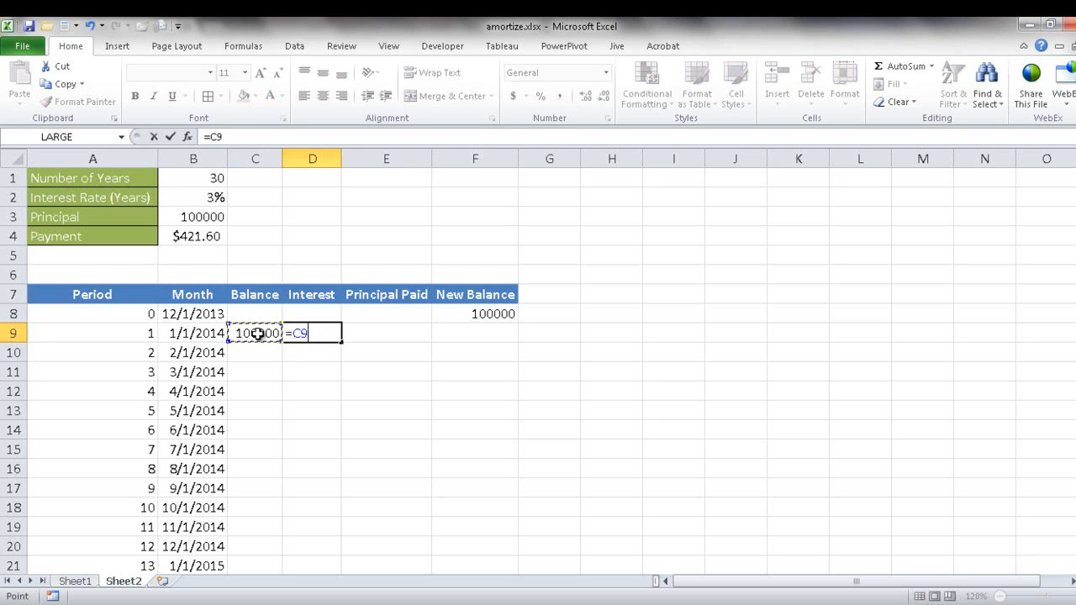
type("*")
left_click(210, 198)
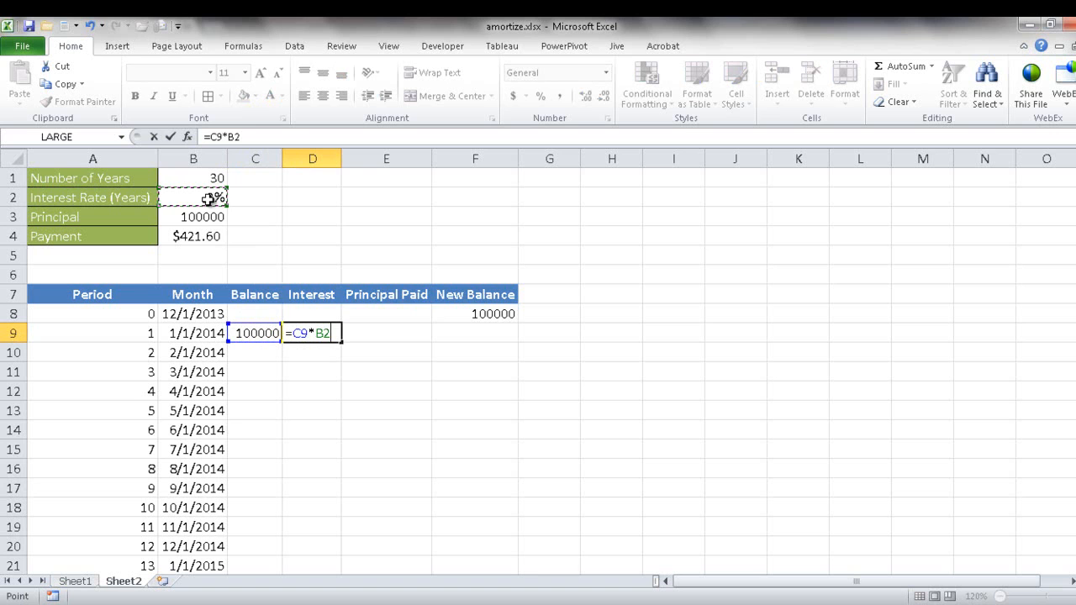
type("/12")
left_click(229, 137)
type("(")
key("End")
type(")")
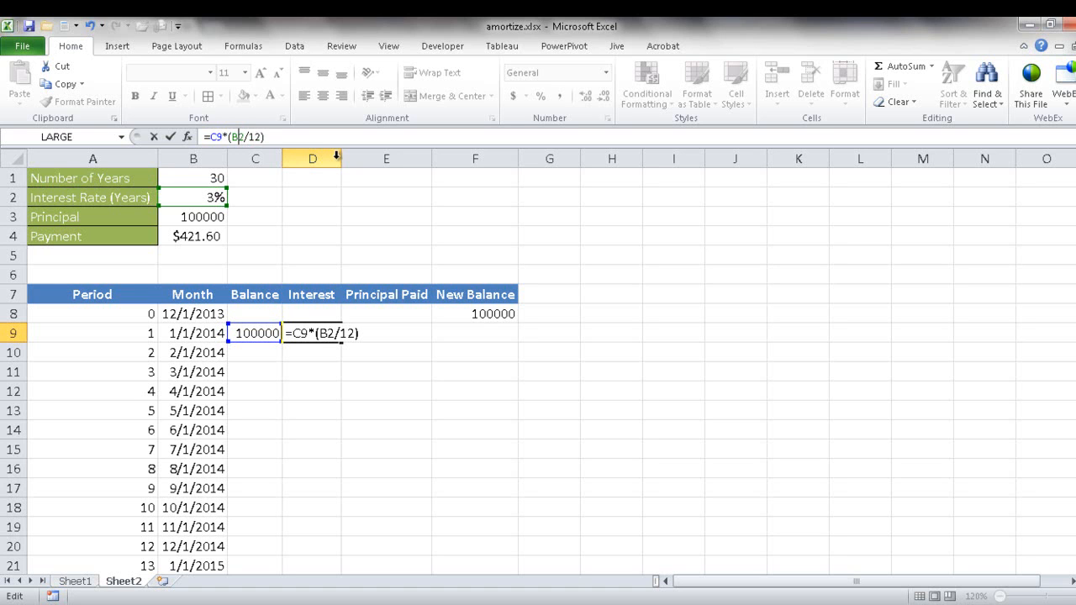
key("F4")
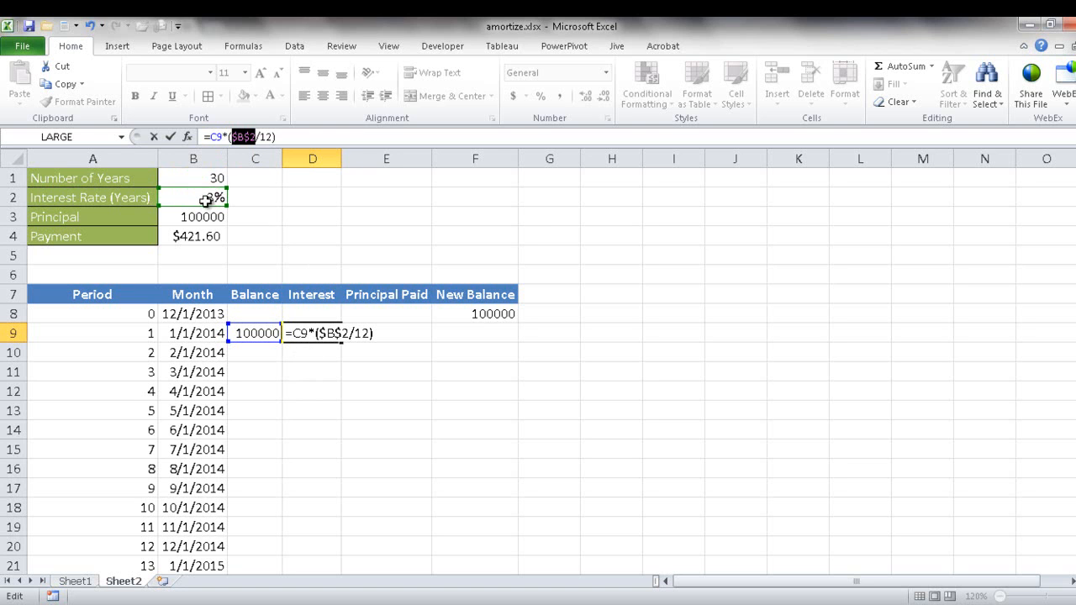
key("ctrl+Return")
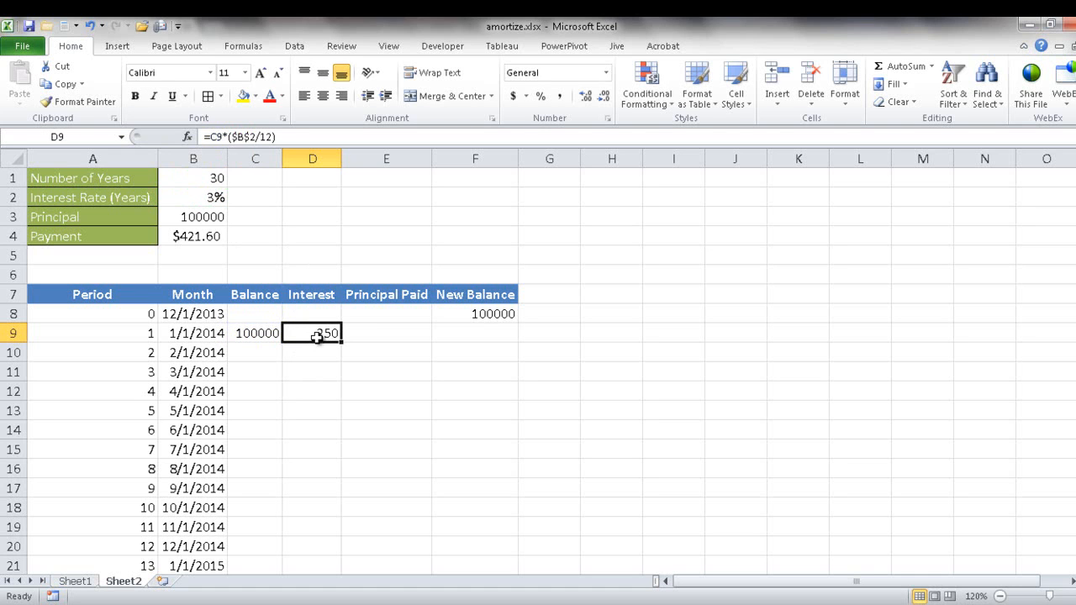
Step: Enter the Principal Paid formula =$B$4-D9 in E9, with the payment as an absolute reference
left_click(378, 333)
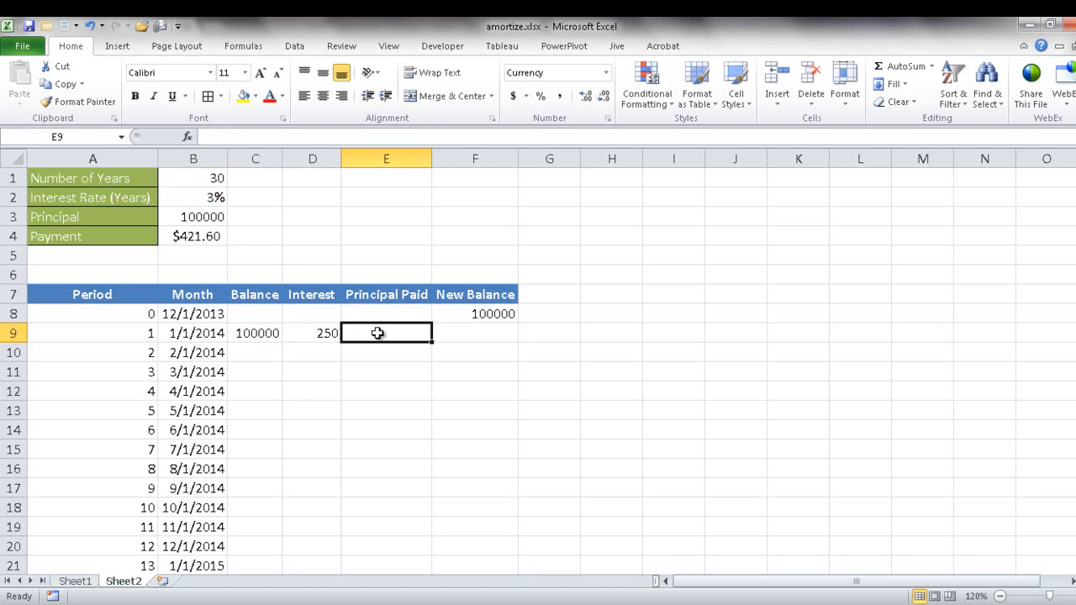
type("=")
left_click(198, 238)
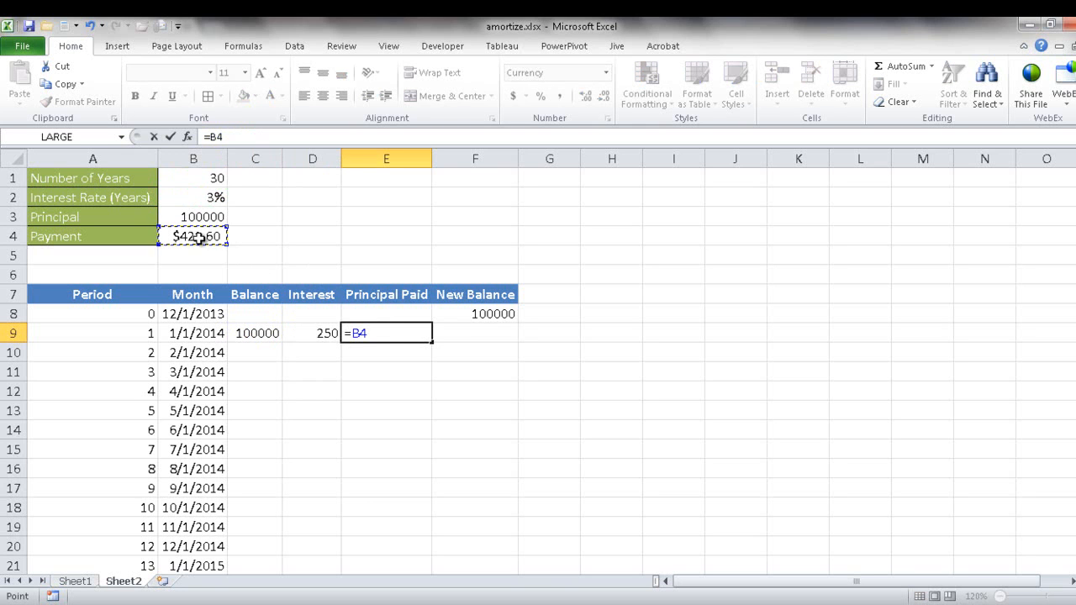
type("-")
left_click(318, 334)
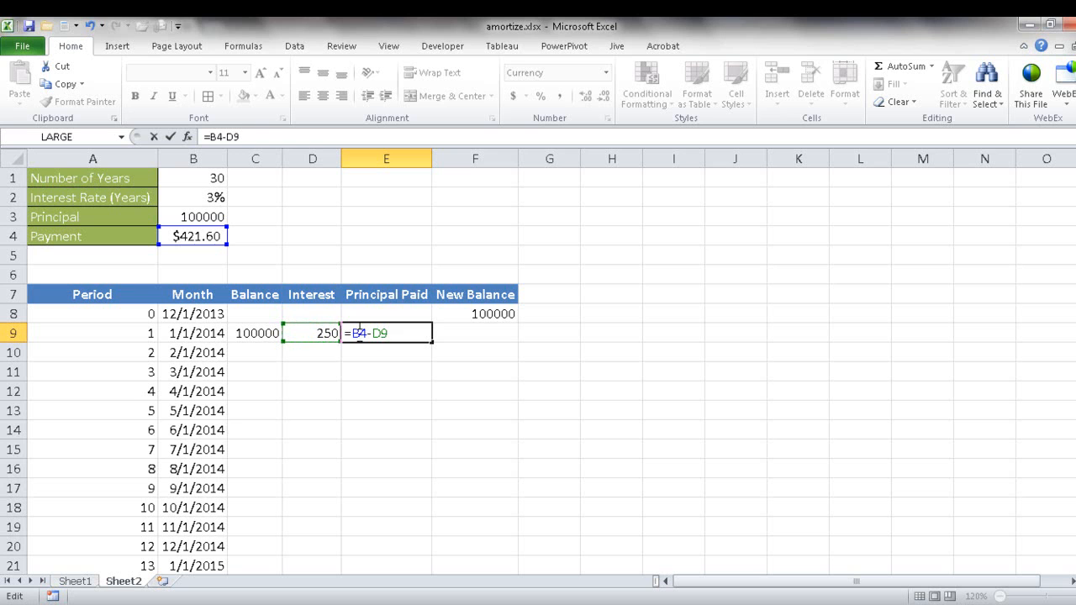
left_click(215, 136)
key("F4")
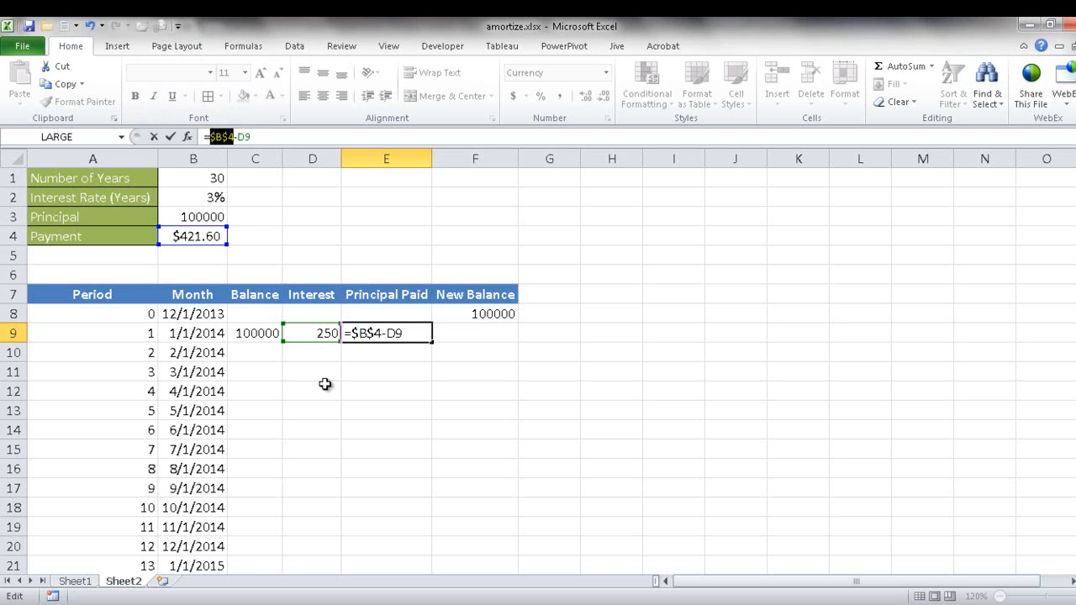
key("ctrl+Return")
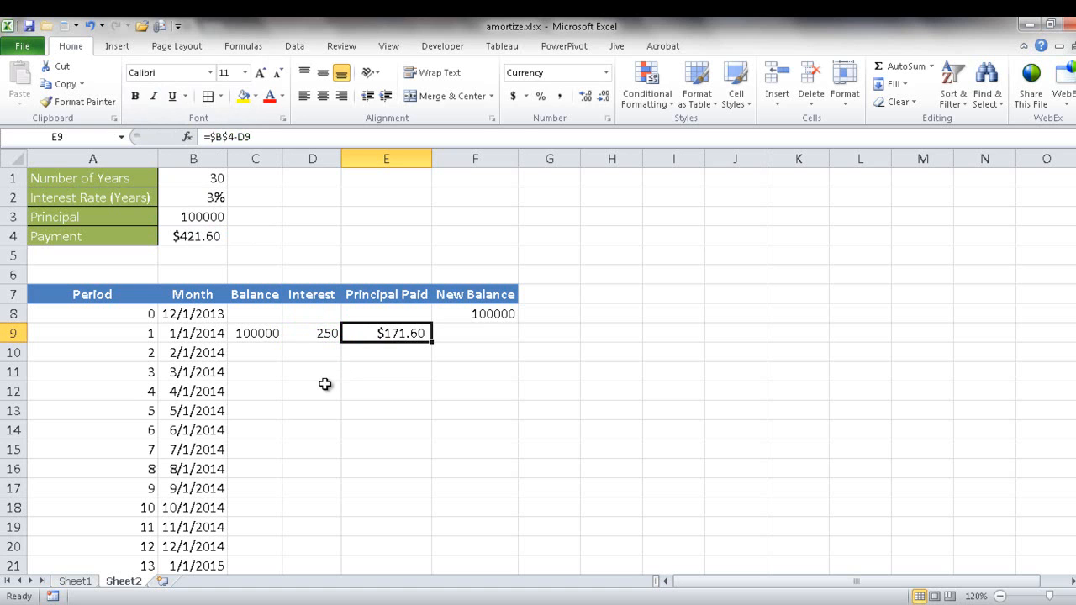
Step: Enter the period 1 New Balance formula =C9-E9 in F9
left_click(456, 331)
type("=")
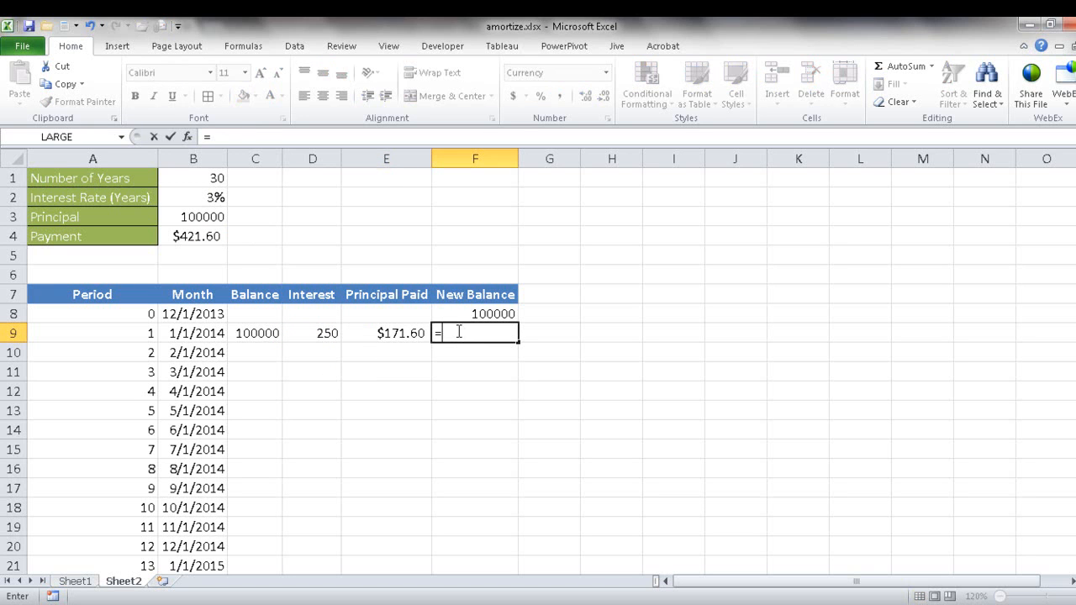
left_click(267, 332)
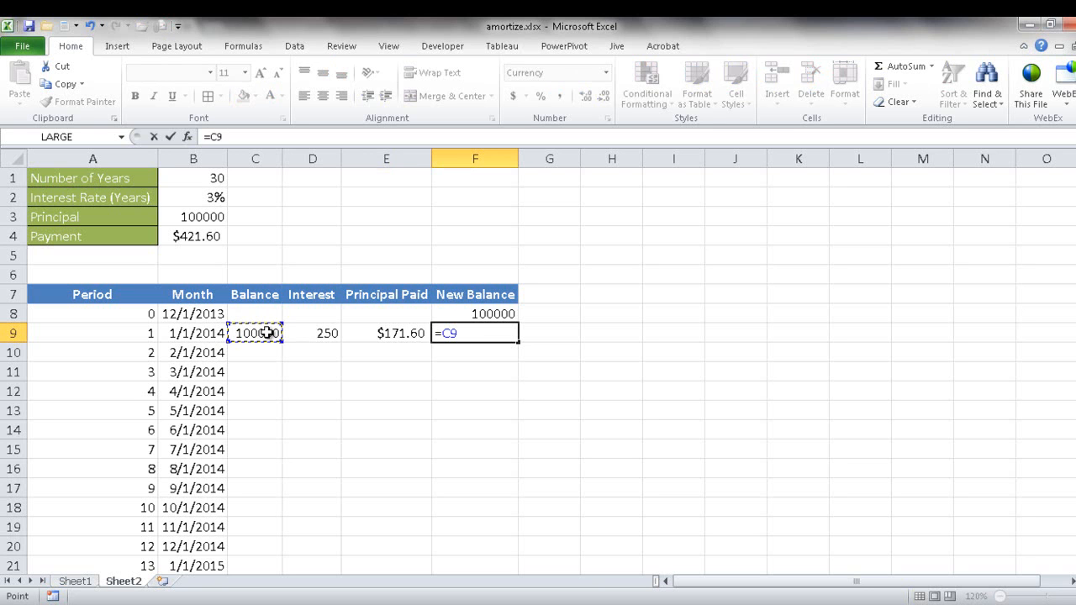
type("-")
left_click(380, 334)
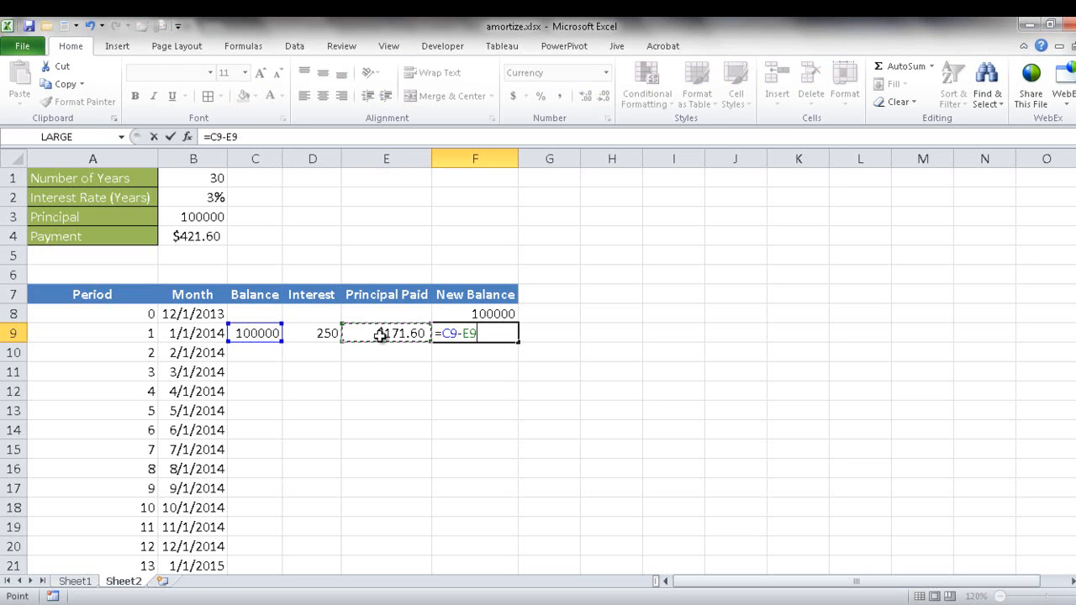
key("Return")
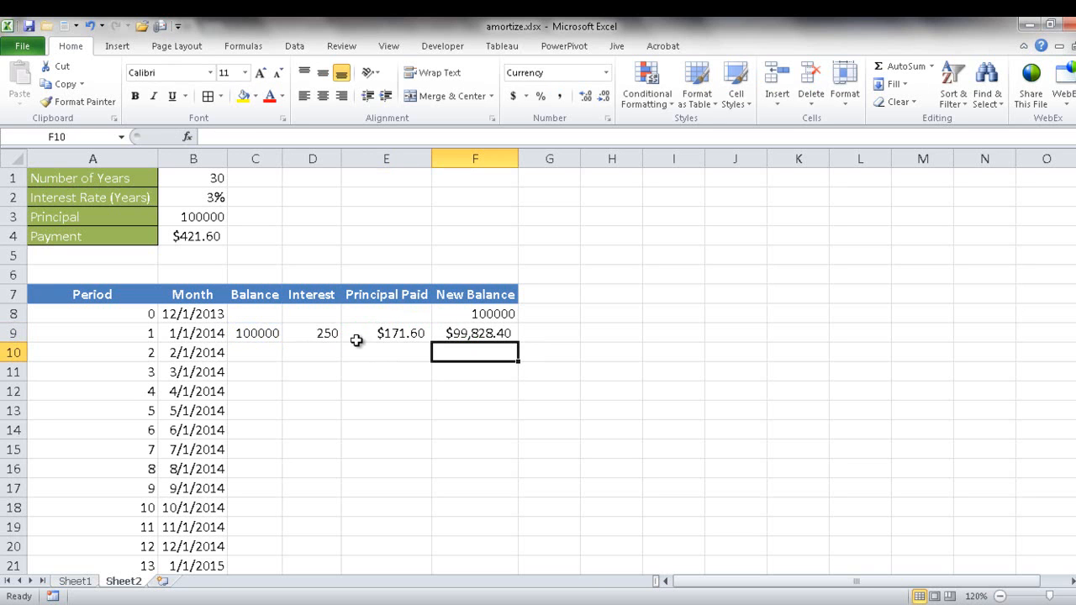
Step: Format the Balance, Interest, Principal Paid and New Balance cells C8:F9 as Currency
left_click(267, 333)
left_click_drag(268, 333, 451, 330)
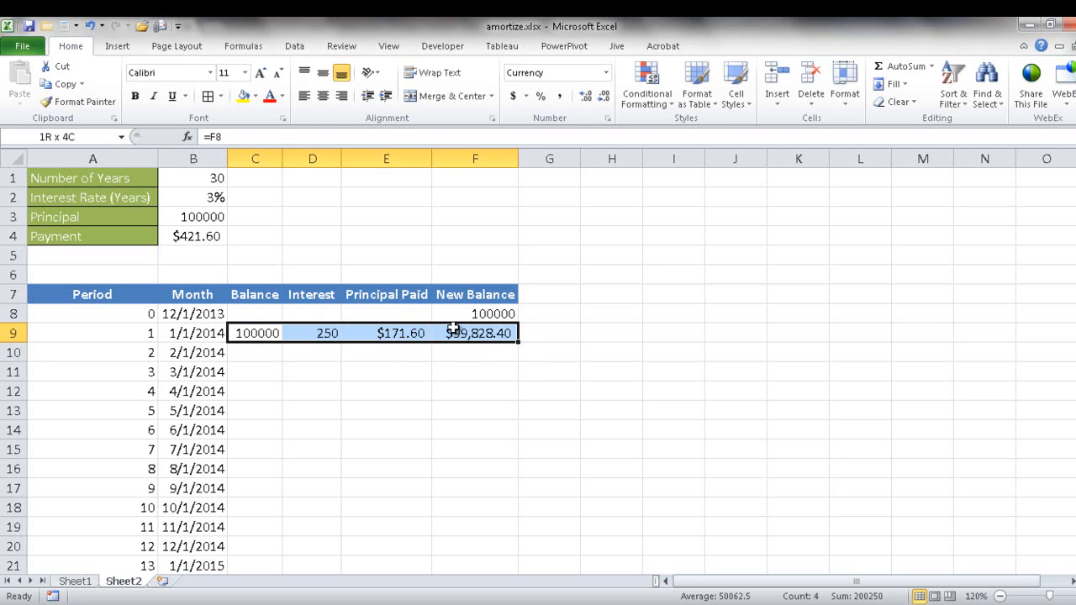
left_click_drag(237, 315, 483, 329)
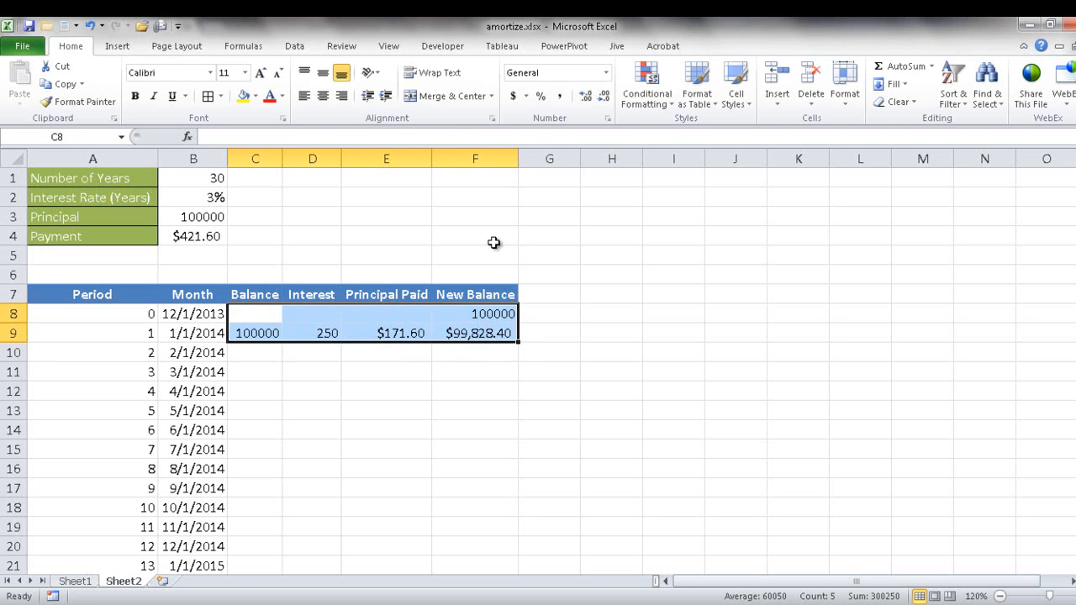
left_click(606, 74)
left_click(578, 160)
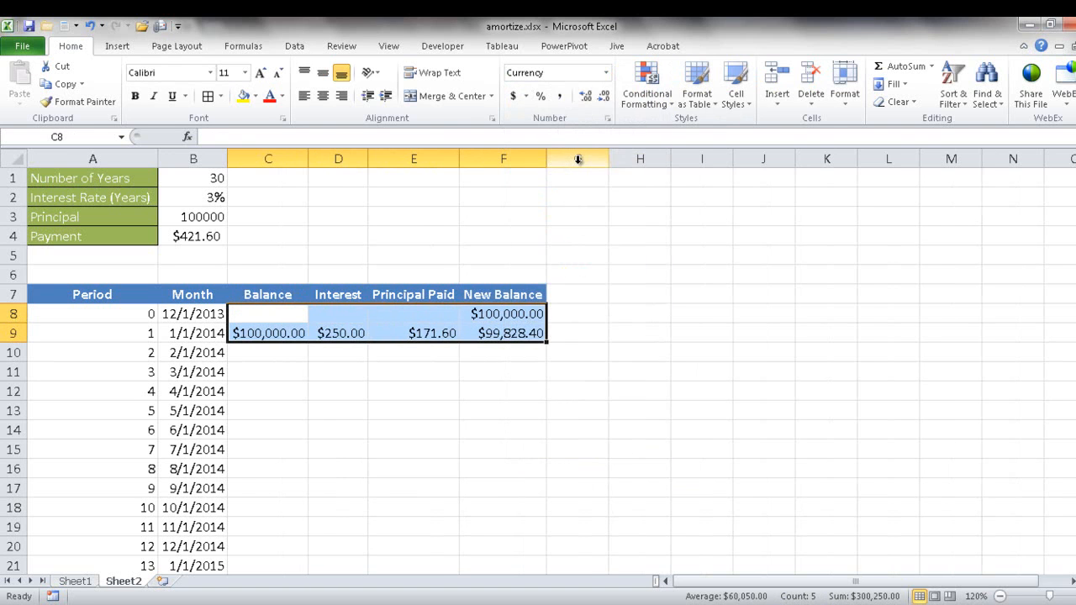
left_click(583, 353)
Step: Fill the formulas in C9:F9 down to period 360 in row 368 and check the final rows of the schedule
left_click(295, 330)
left_click_drag(294, 330, 538, 333)
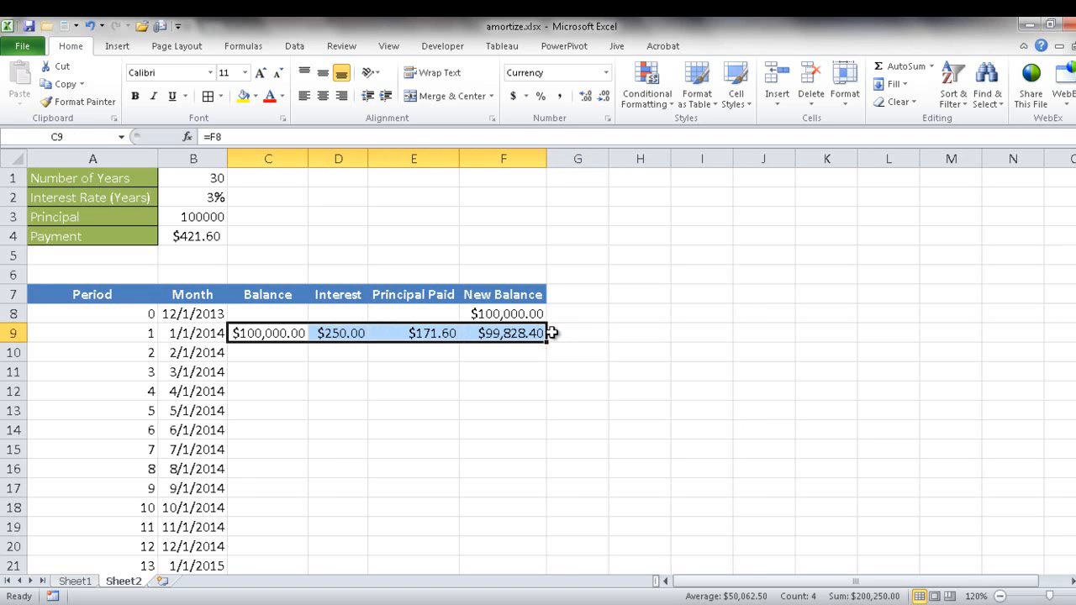
double_click(546, 341)
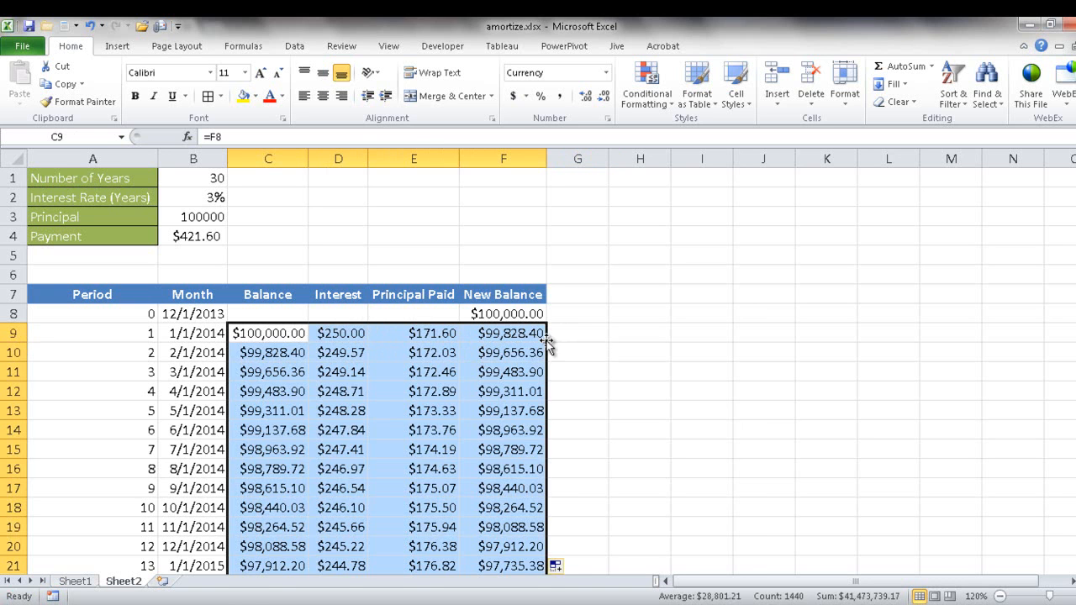
left_click(598, 346)
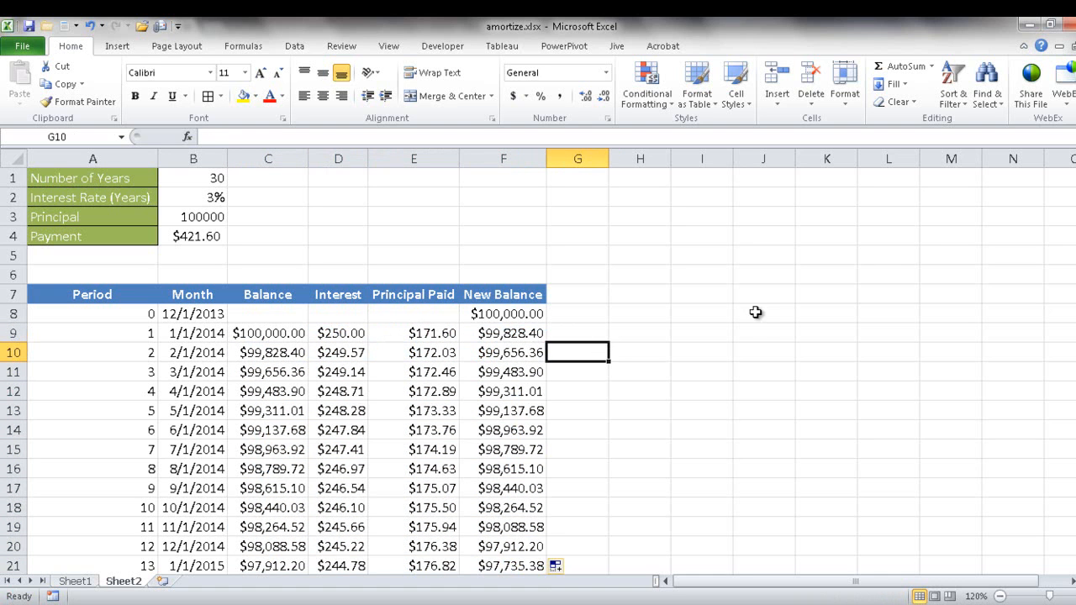
left_click_drag(1070, 166, 1071, 173)
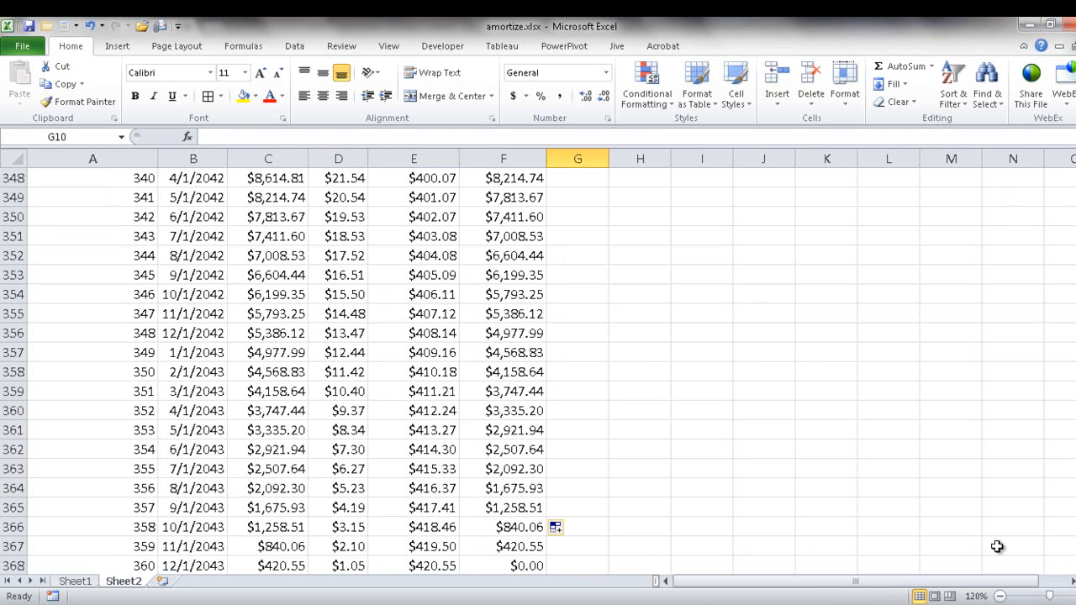
left_click_drag(1075, 551, 1075, 174)
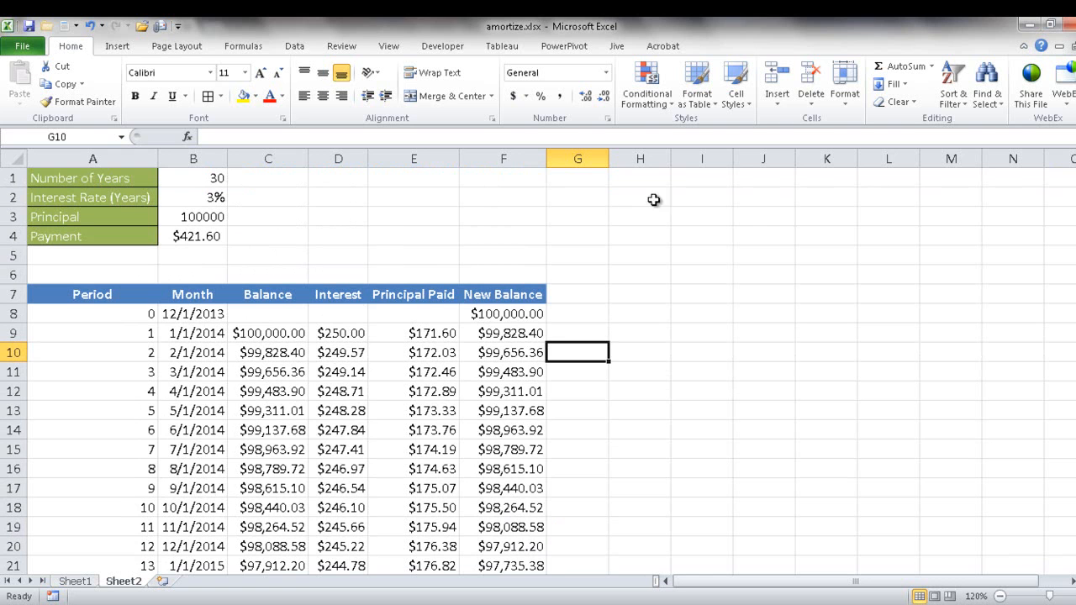
Step: Compare with the loan inputs on Sheet1 and set the Principal in B3 on Sheet2 to 250000
left_click(72, 579)
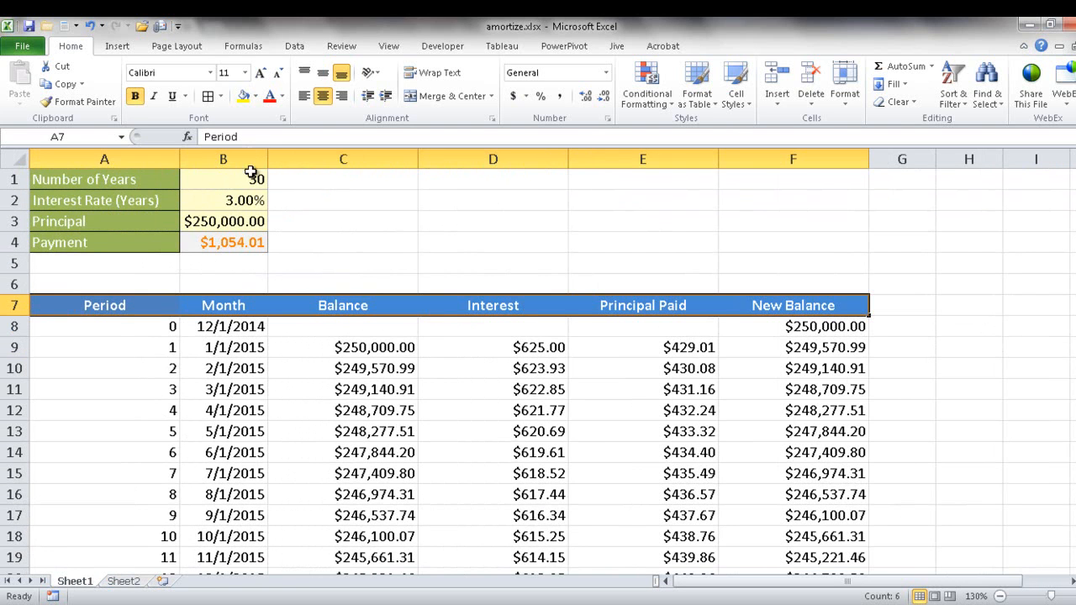
left_click(135, 582)
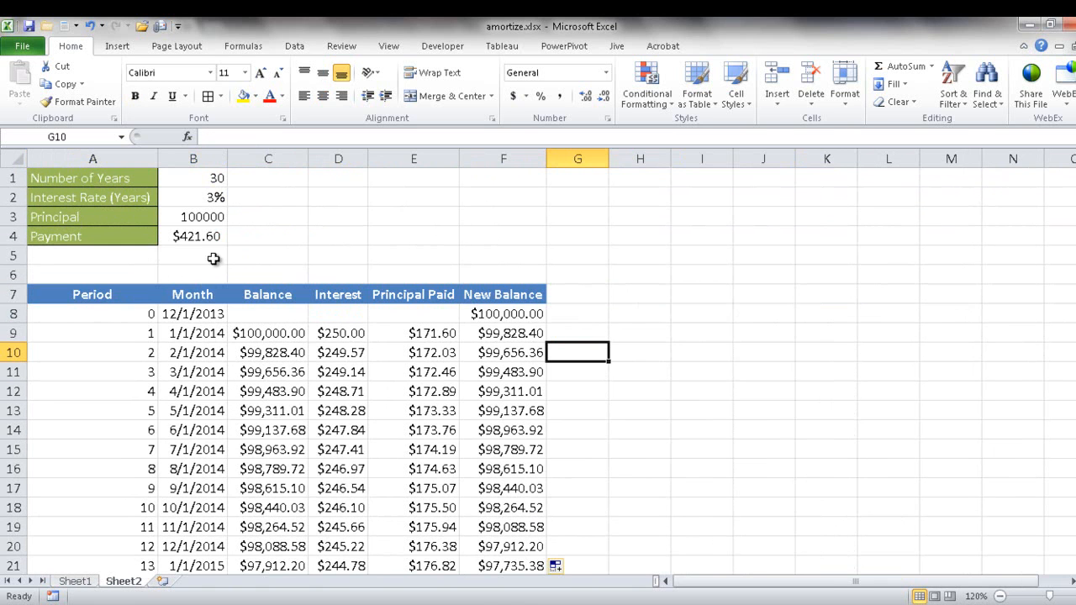
left_click(205, 217)
type("250000")
key("Return")
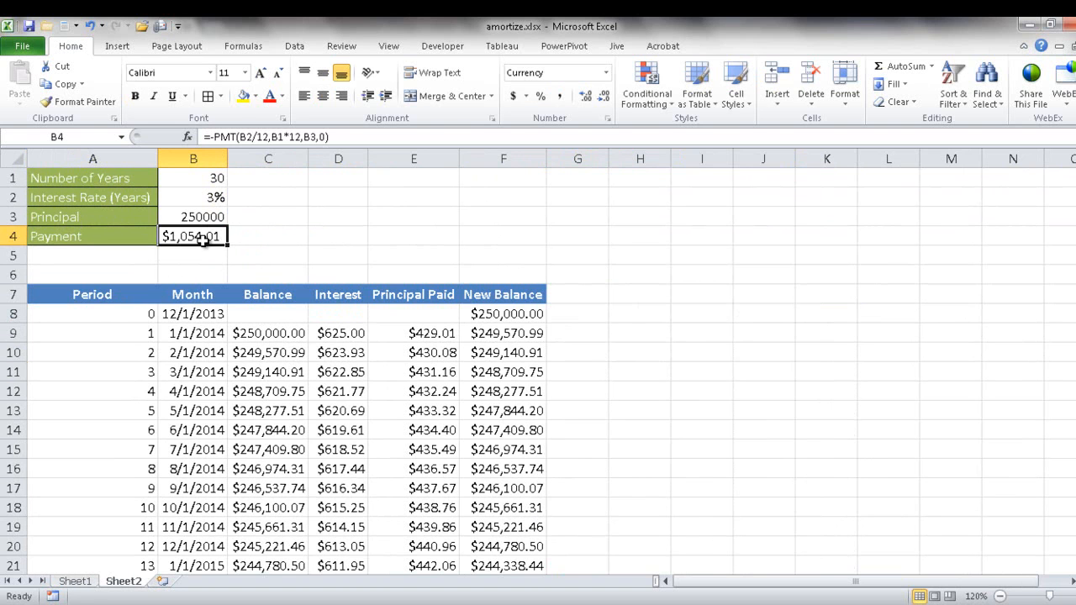
Step: Compare the final periods of the Sheet1 schedule with those on Sheet2, ending at the start of Sheet2
left_click(80, 581)
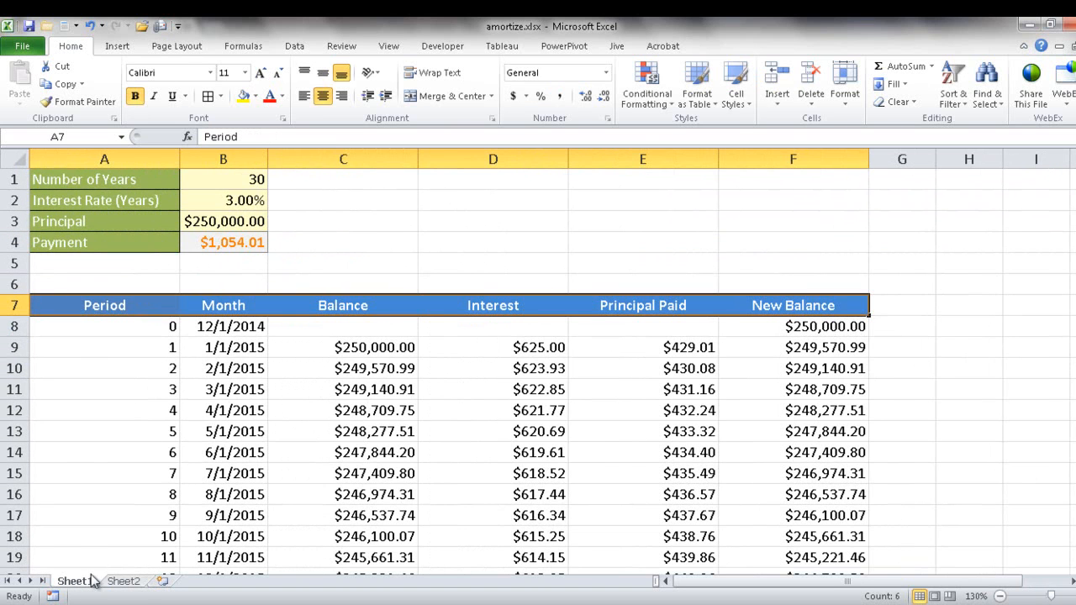
left_click_drag(1069, 172, 1069, 540)
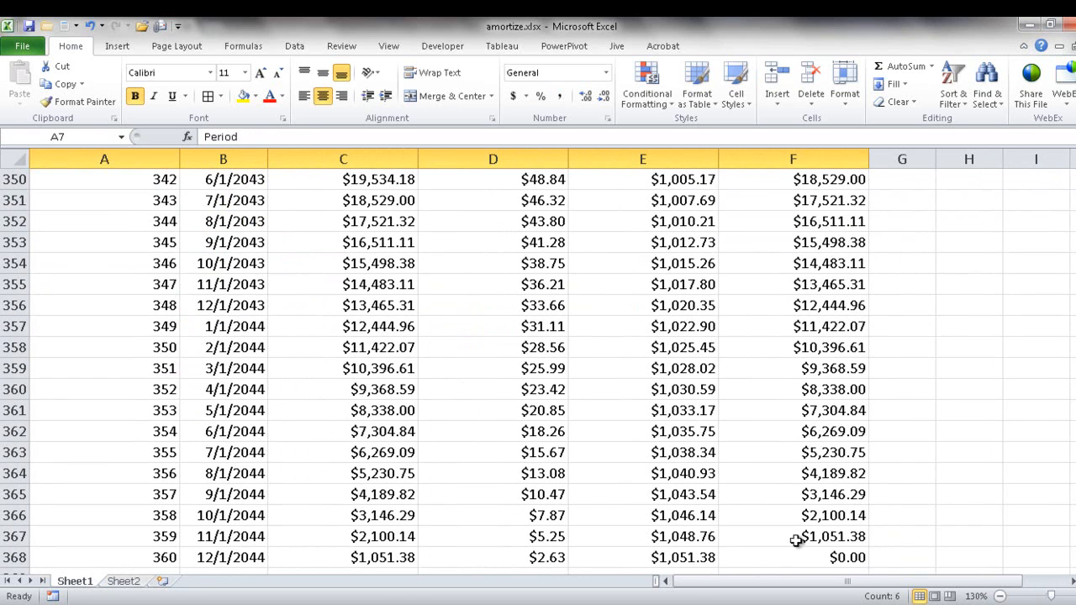
left_click(116, 581)
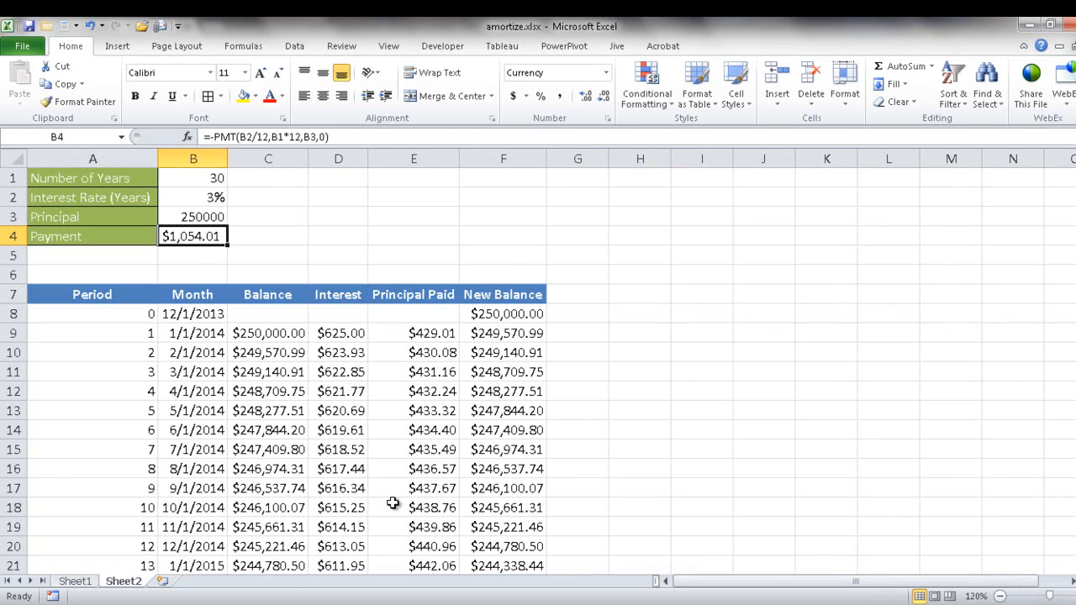
left_click_drag(1069, 172, 1069, 535)
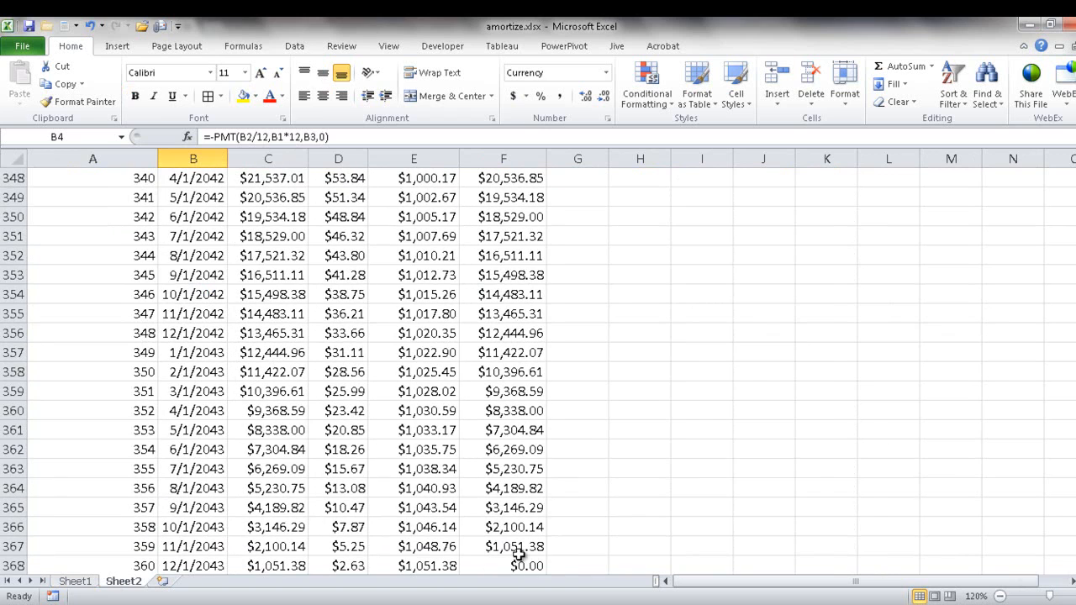
left_click_drag(1069, 534, 1069, 173)
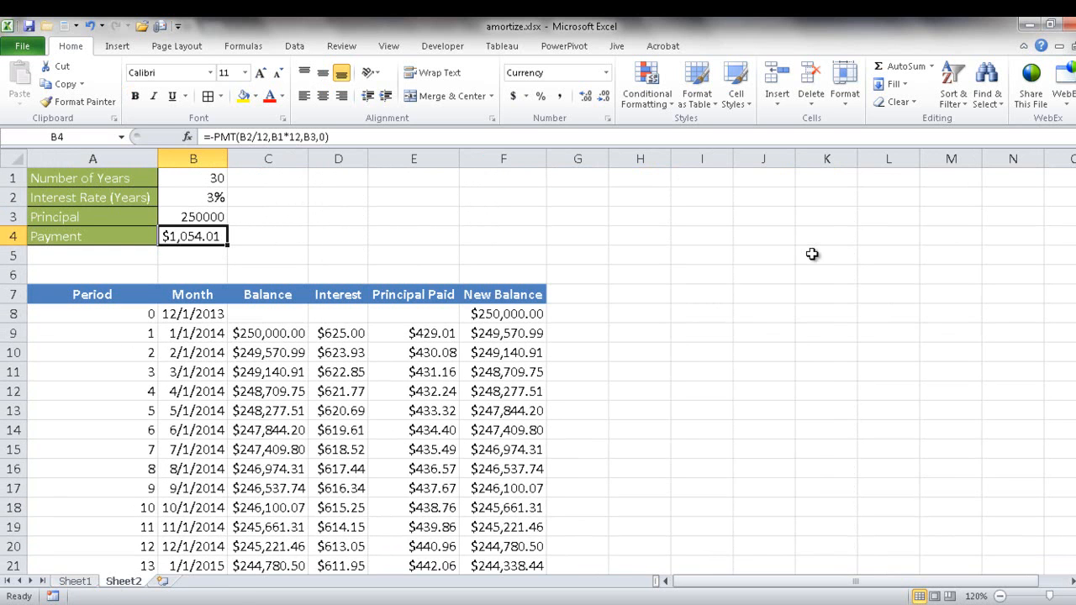